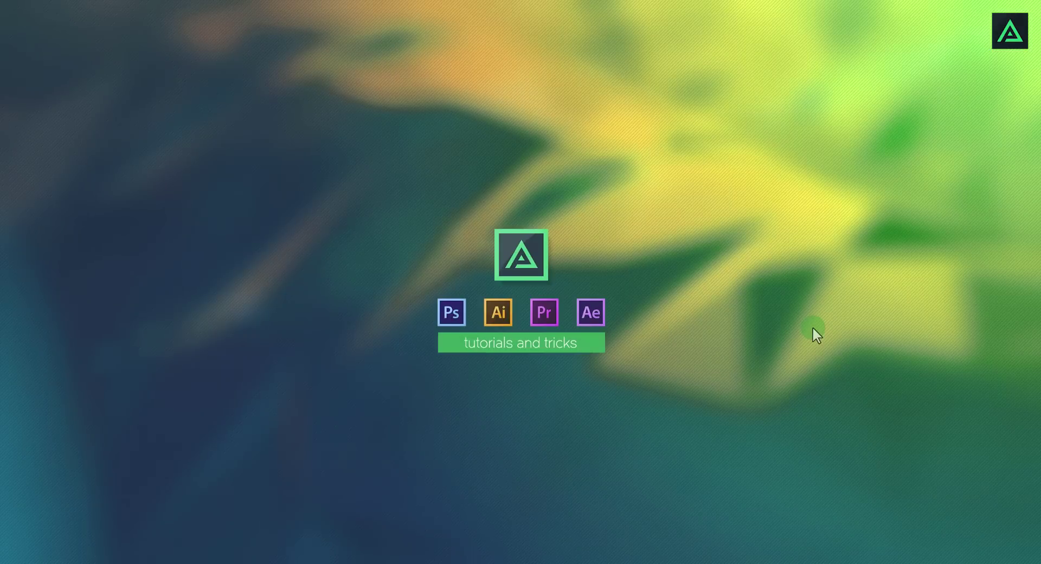
# Step: Refresh the desktop, then scroll through the subscribers list to find a recent subscriber's channel
pyautogui.rightClick(812, 326)
pyautogui.click(827, 361)
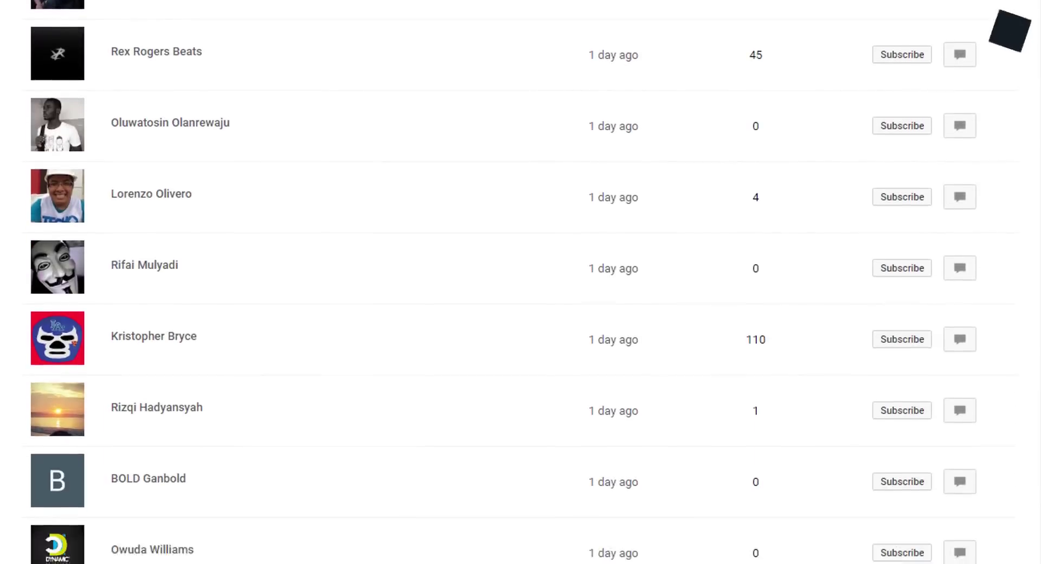
pyautogui.scroll(4, 521, 282)
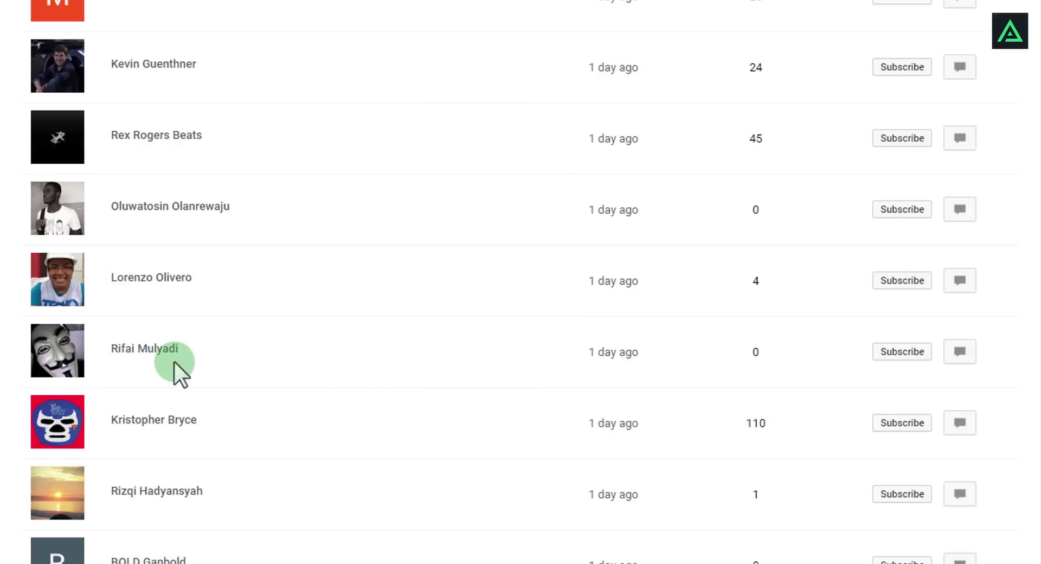
pyautogui.moveTo(141, 352); pyautogui.dragTo(0, 0)
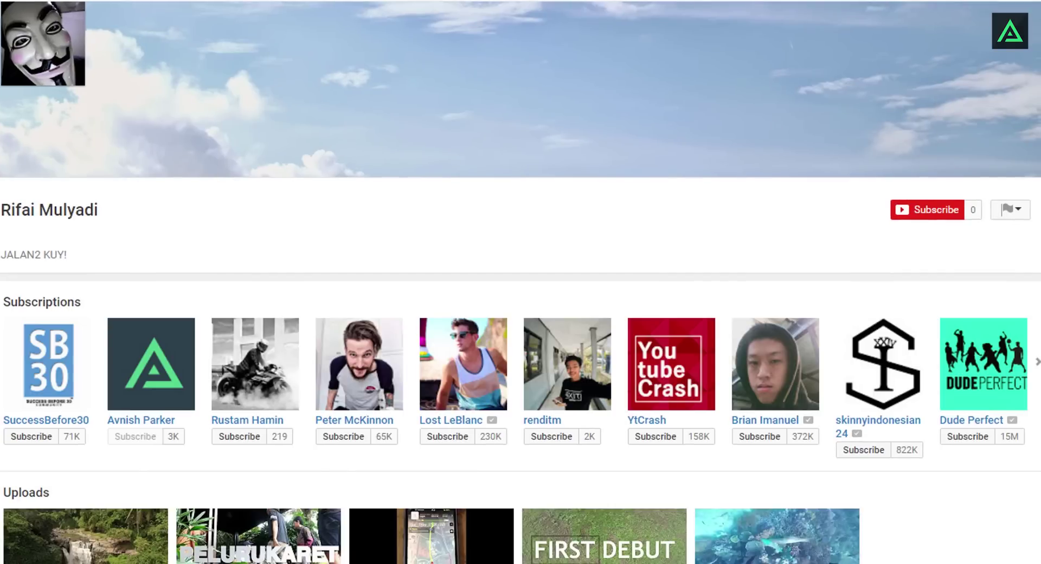
pyautogui.scroll(-1, 368, 510)
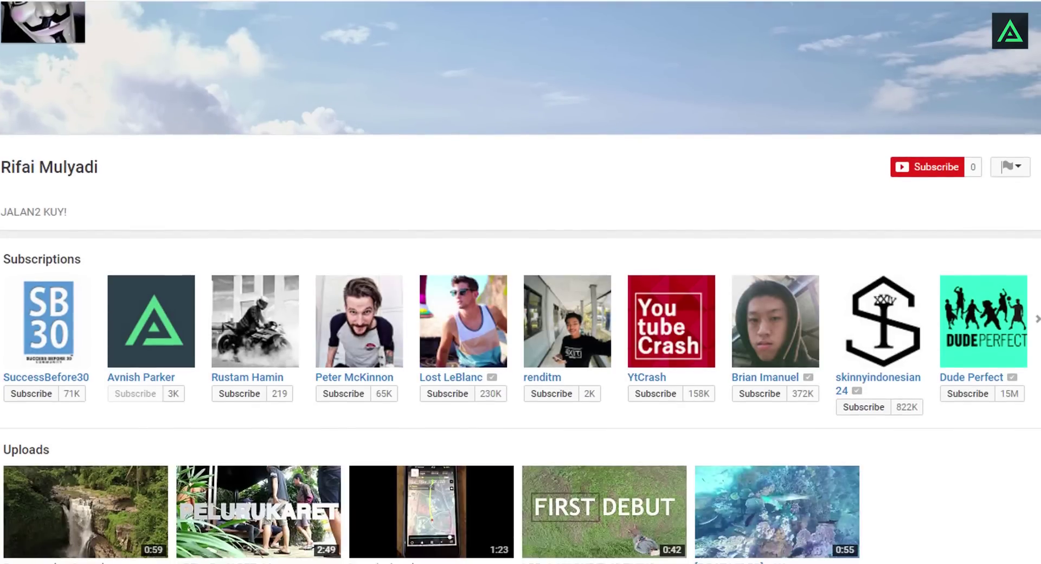
pyautogui.scroll(1, 521, 282)
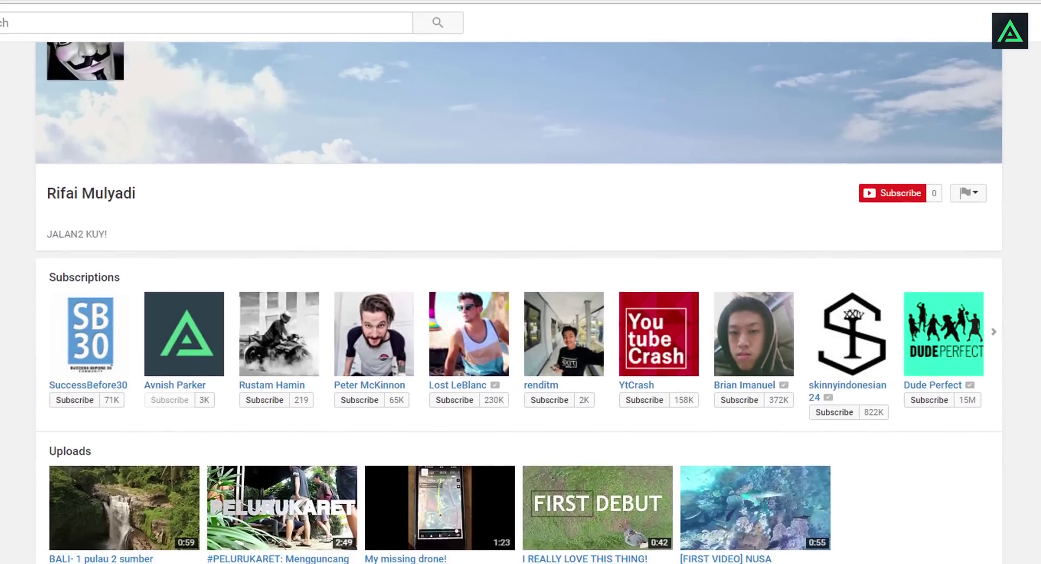
pyautogui.scroll(1, 519, 304)
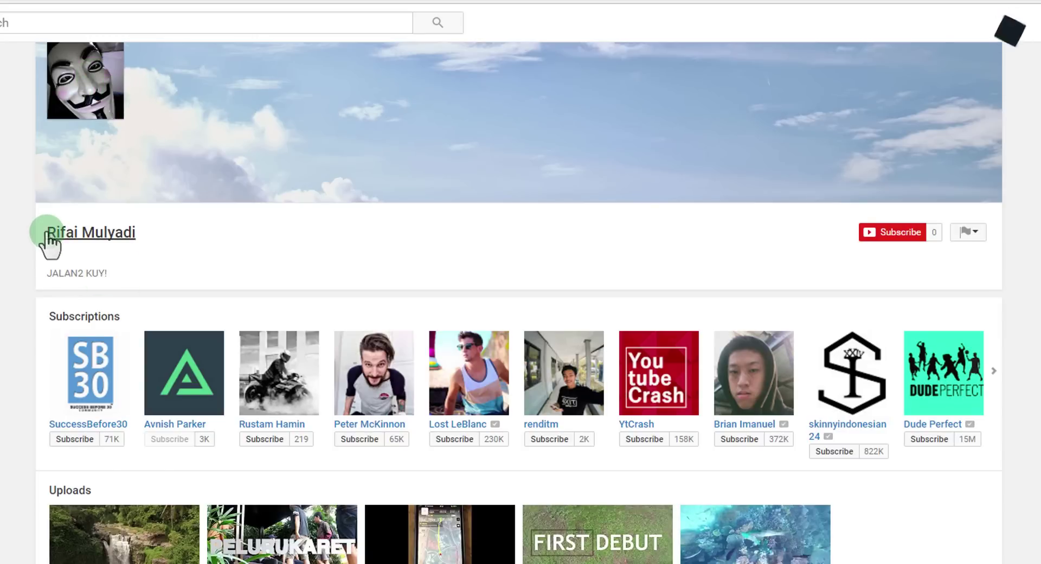
# Step: Paste the subscriber's channel name into Notepad, trim it to the initials RM, and copy them
pyautogui.moveTo(42, 232); pyautogui.dragTo(139, 232)
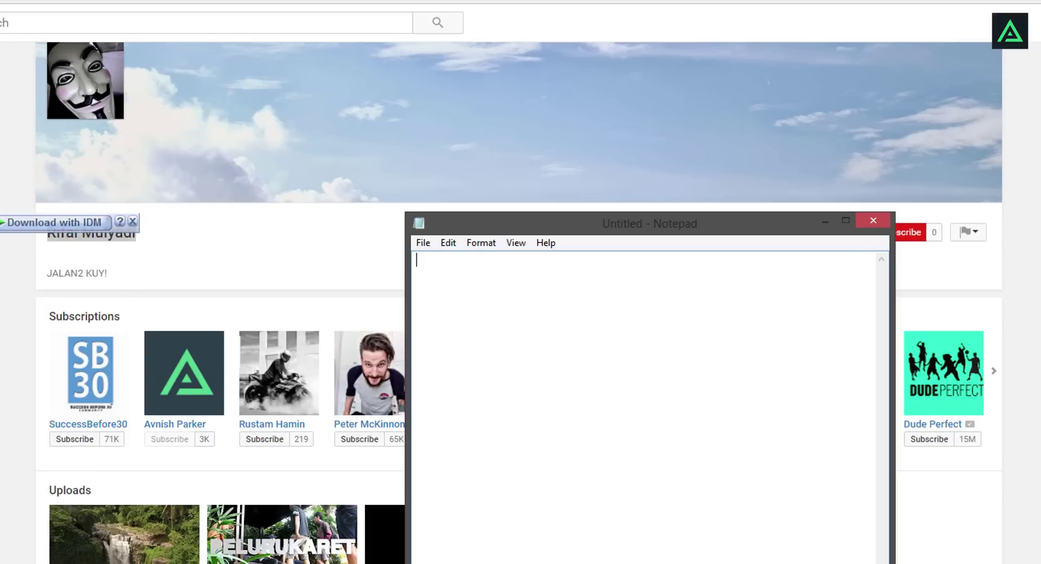
pyautogui.click(551, 393)
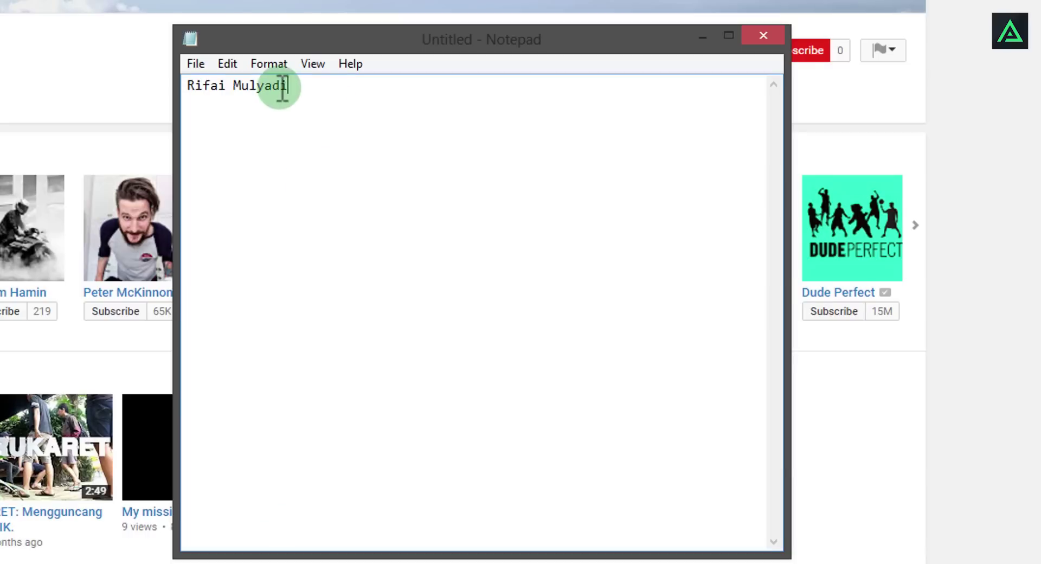
pyautogui.moveTo(252, 92); pyautogui.dragTo(372, 94)
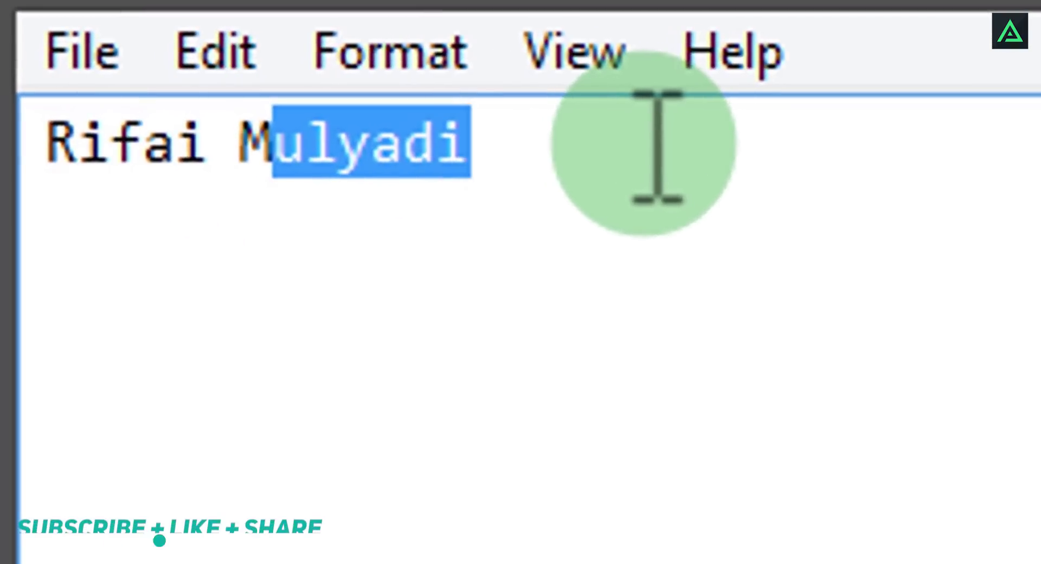
pyautogui.press('BackSpace')
pyautogui.moveTo(90, 160); pyautogui.dragTo(207, 138)
pyautogui.press('BackSpace')
pyautogui.press('Delete')
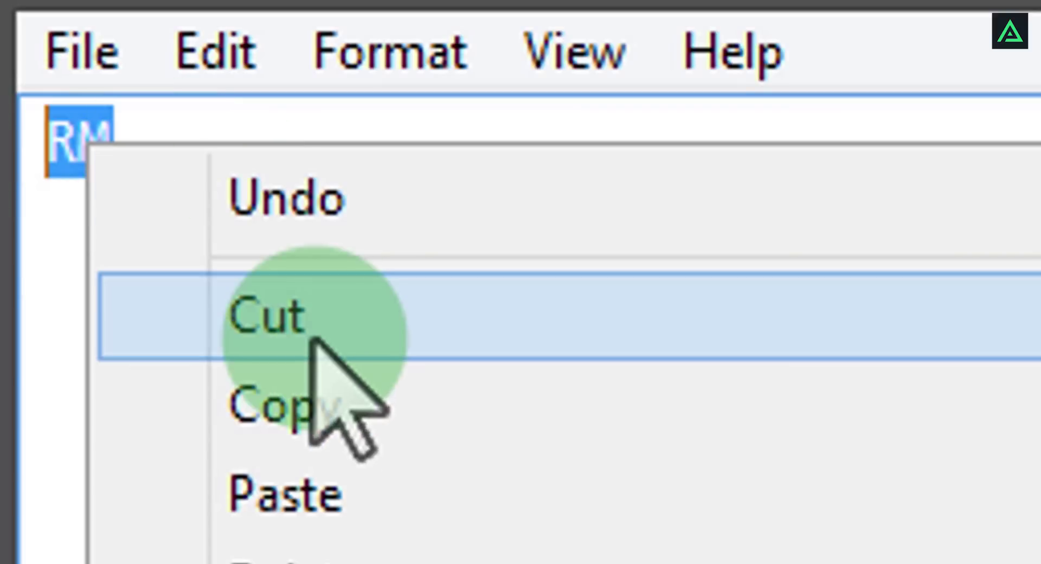
pyautogui.click(326, 393)
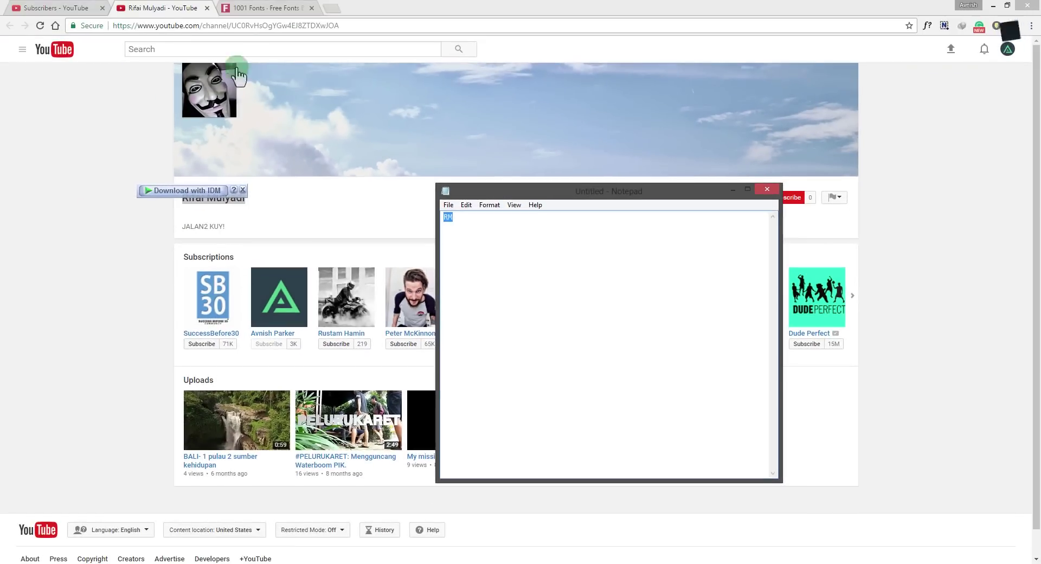
# Step: Paste RM as the custom preview text on 1001 Fonts' New & Fresh list and browse the results
pyautogui.click(274, 10)
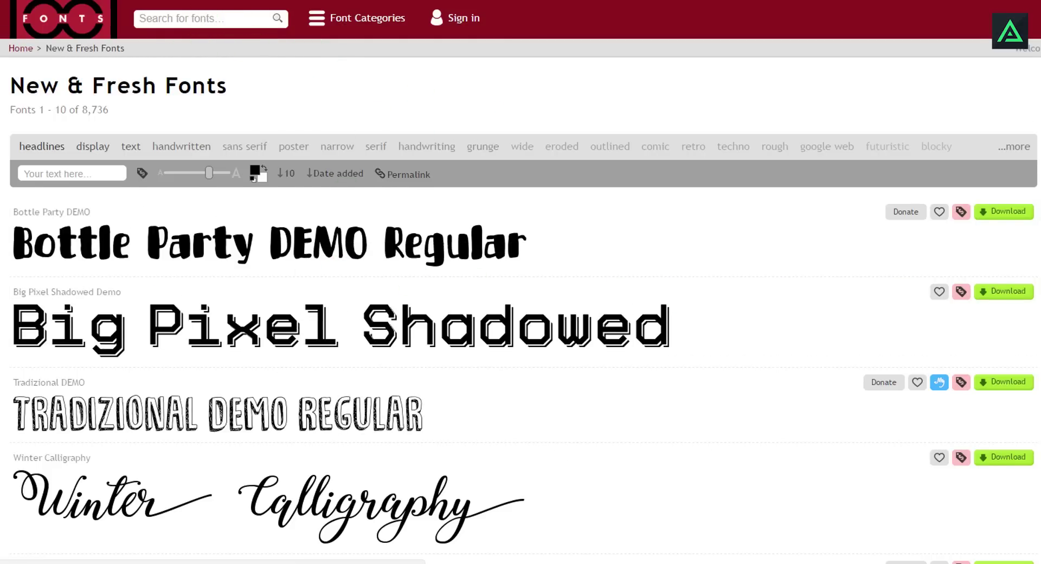
pyautogui.scroll(-15, 521, 282)
pyautogui.scroll(-2, 520, 282)
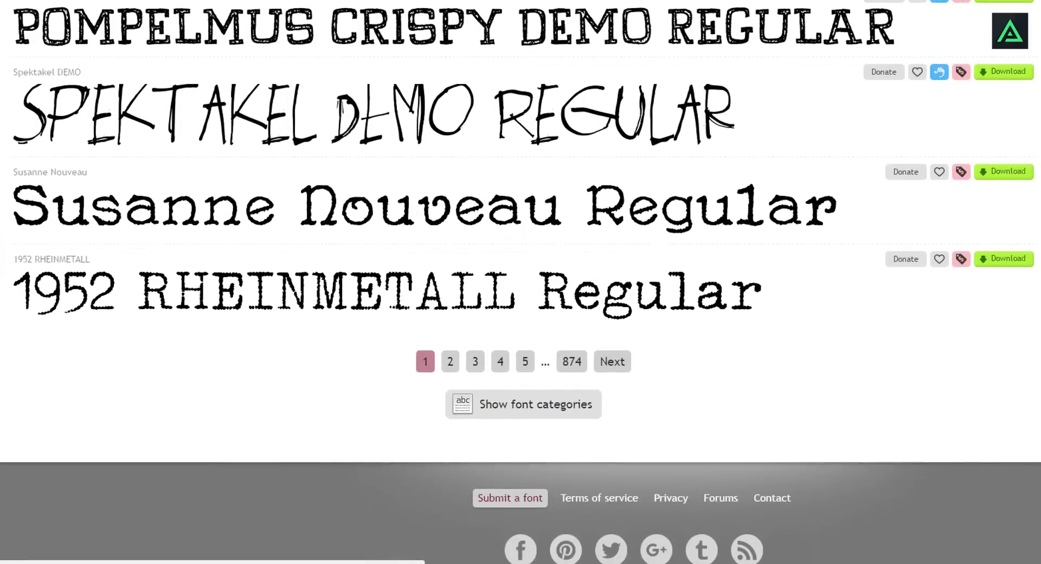
pyautogui.scroll(4, 521, 282)
pyautogui.scroll(10, 521, 282)
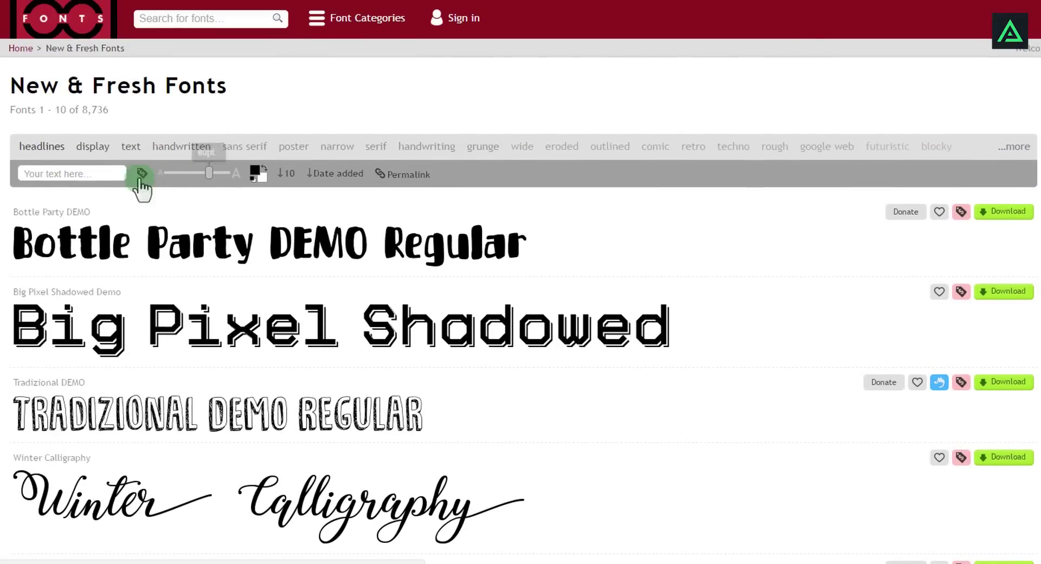
pyautogui.rightClick(47, 170)
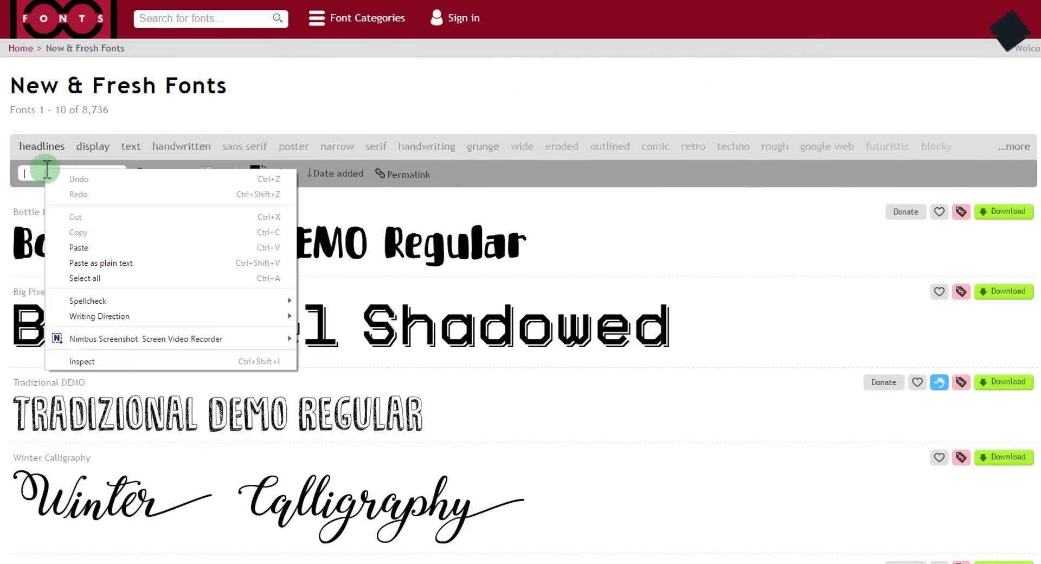
pyautogui.click(96, 246)
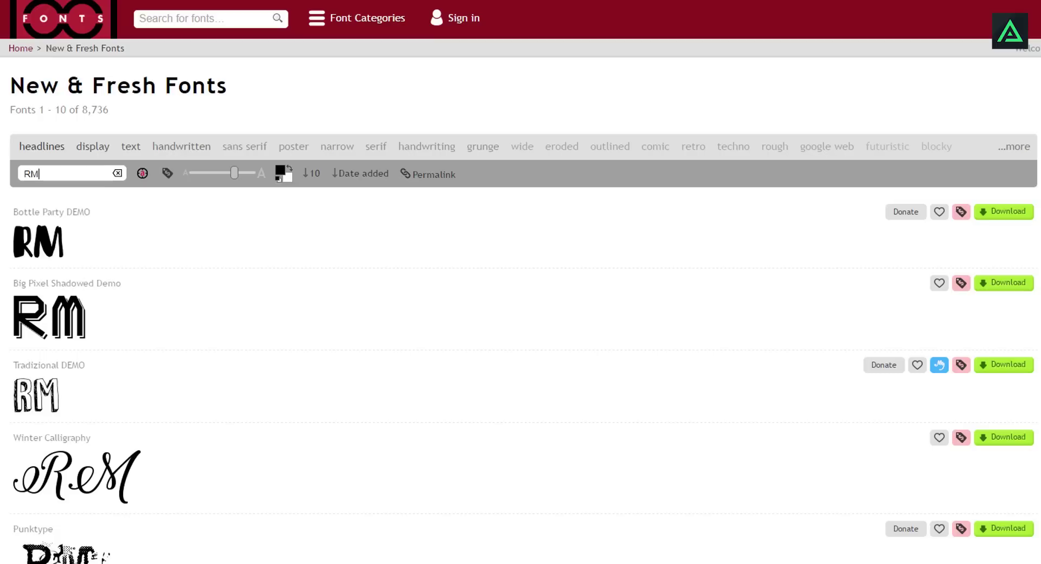
pyautogui.scroll(-9, 520, 282)
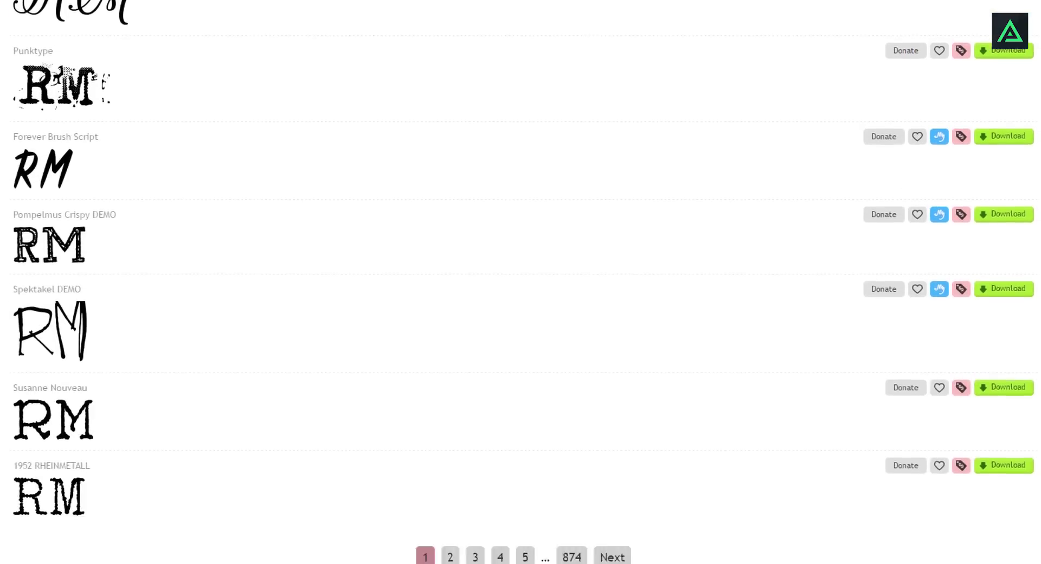
pyautogui.scroll(-2, 724, 274)
pyautogui.scroll(11, 724, 274)
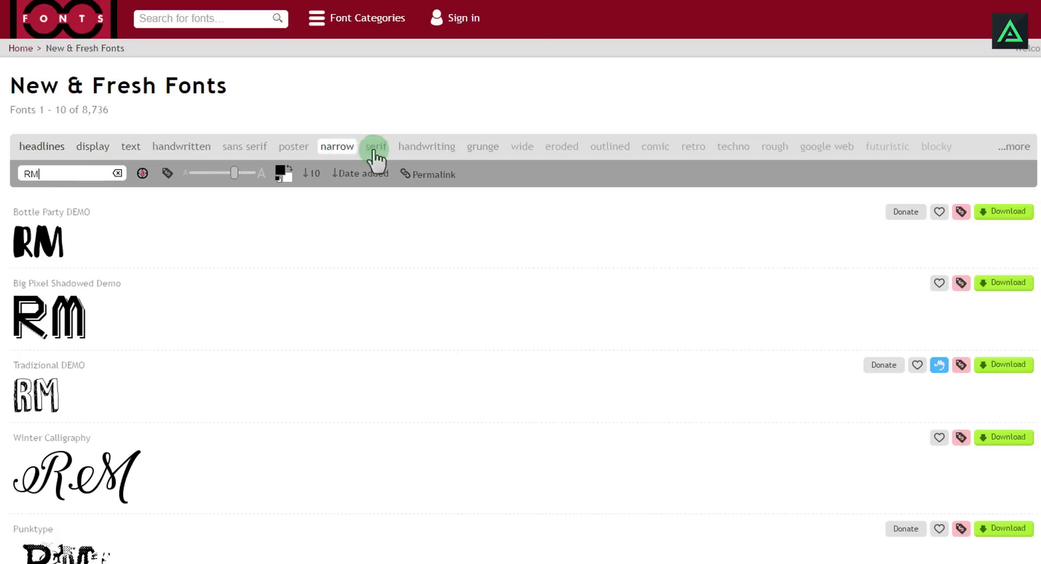
# Step: Filter the 1001 Fonts list by the narrow tag, then switch to the poster tag
pyautogui.click(333, 146)
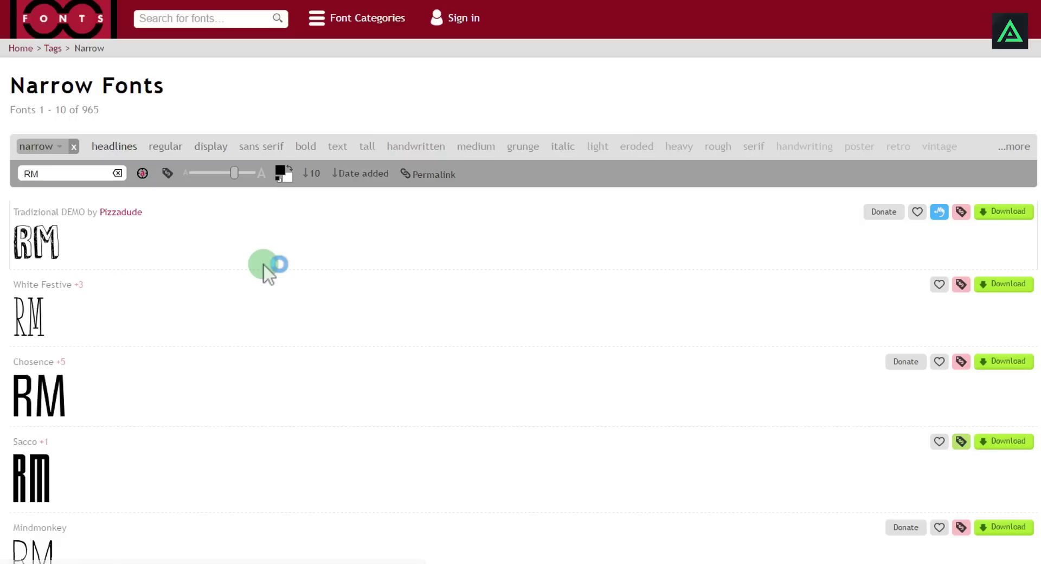
pyautogui.scroll(-2, 520, 282)
pyautogui.scroll(-5, 1010, 31)
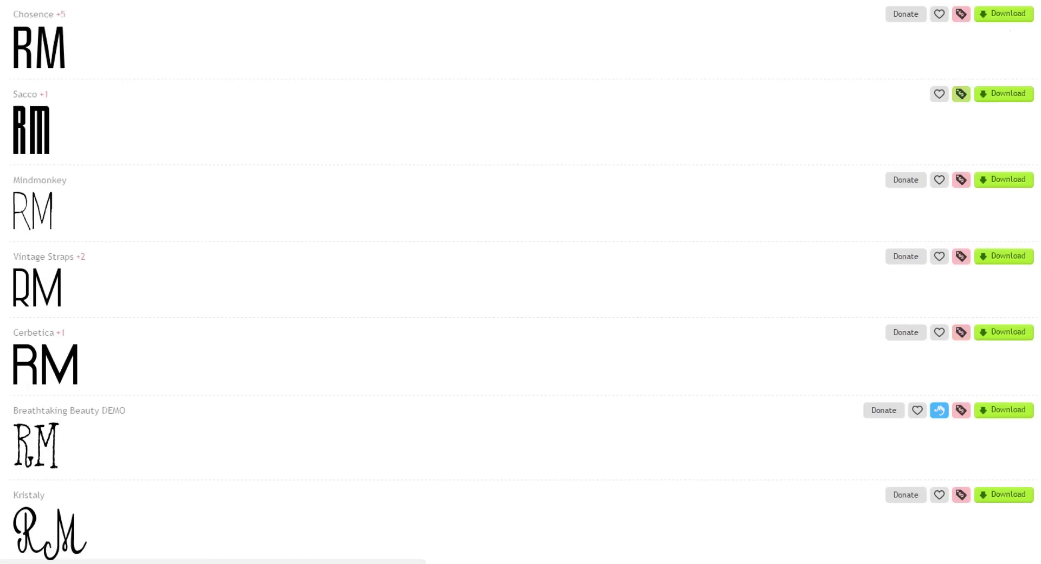
pyautogui.scroll(-5, 520, 282)
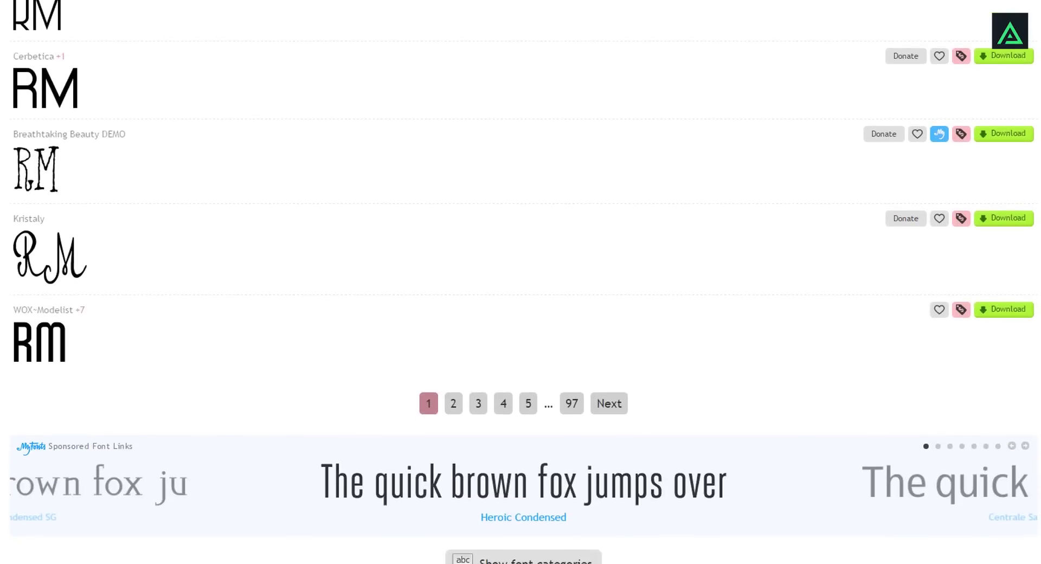
pyautogui.scroll(4, 521, 282)
pyautogui.scroll(7, 520, 282)
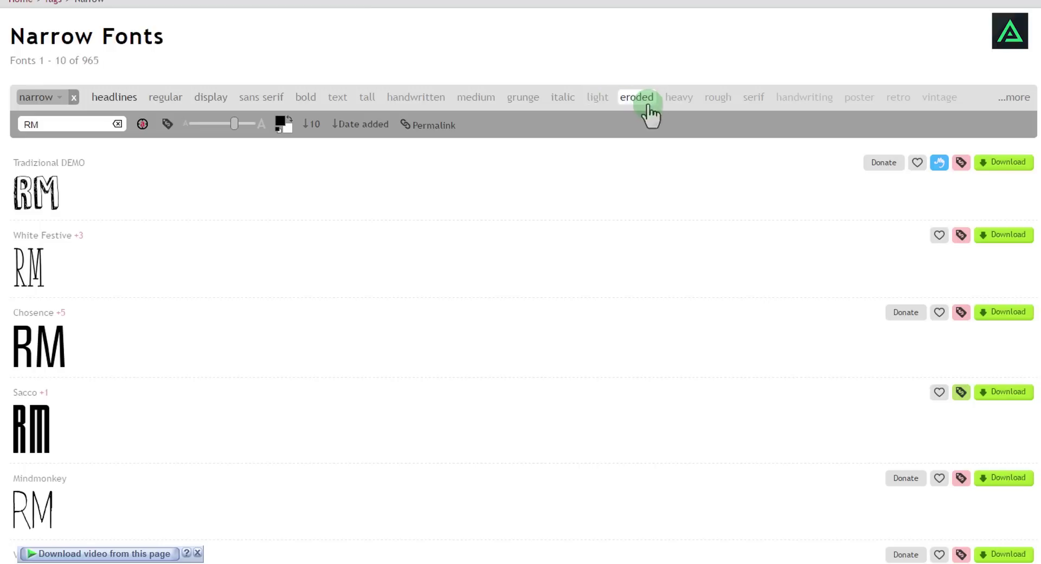
pyautogui.click(856, 98)
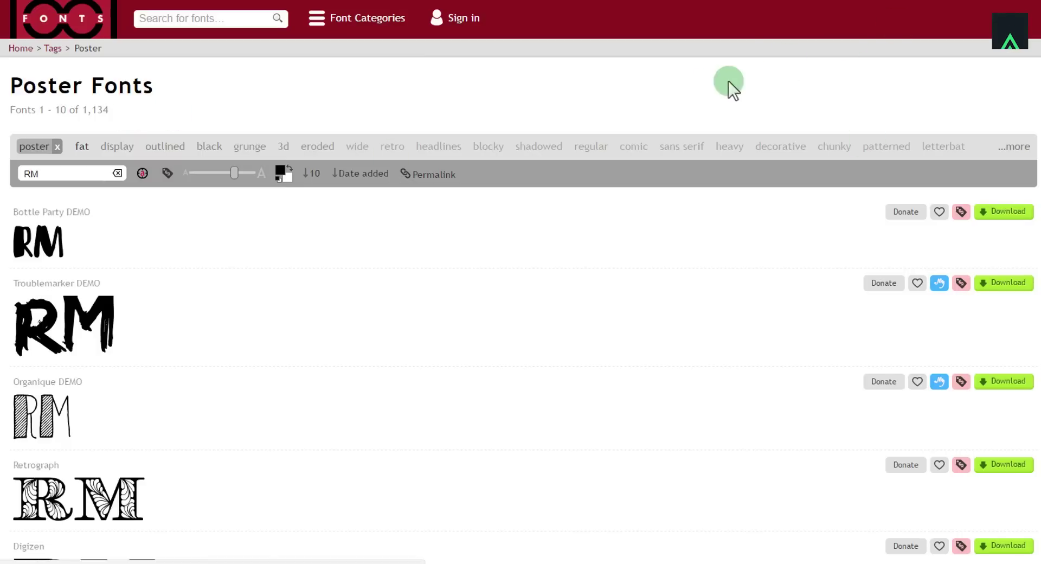
pyautogui.scroll(-5, 662, 86)
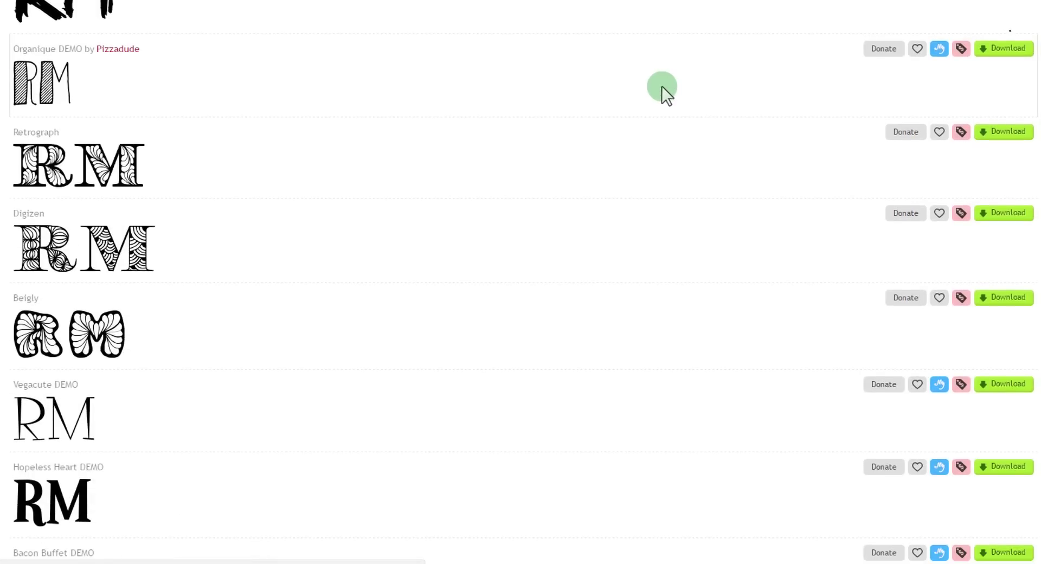
pyautogui.scroll(-5, 661, 86)
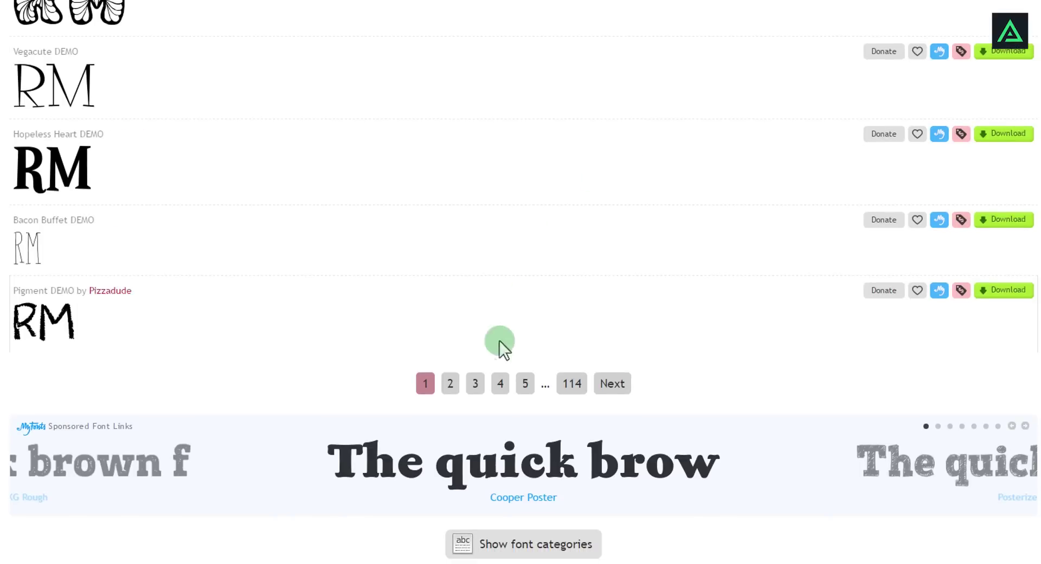
# Step: Browse pages 2 and 3 of Poster Fonts until the Plaster font appears
pyautogui.click(450, 383)
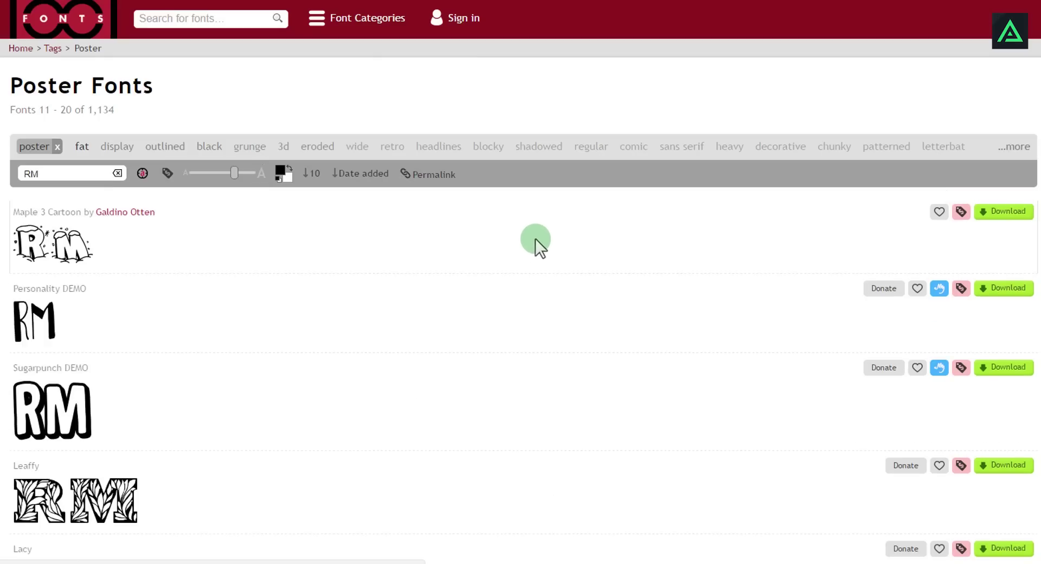
pyautogui.scroll(-1, 1007, 46)
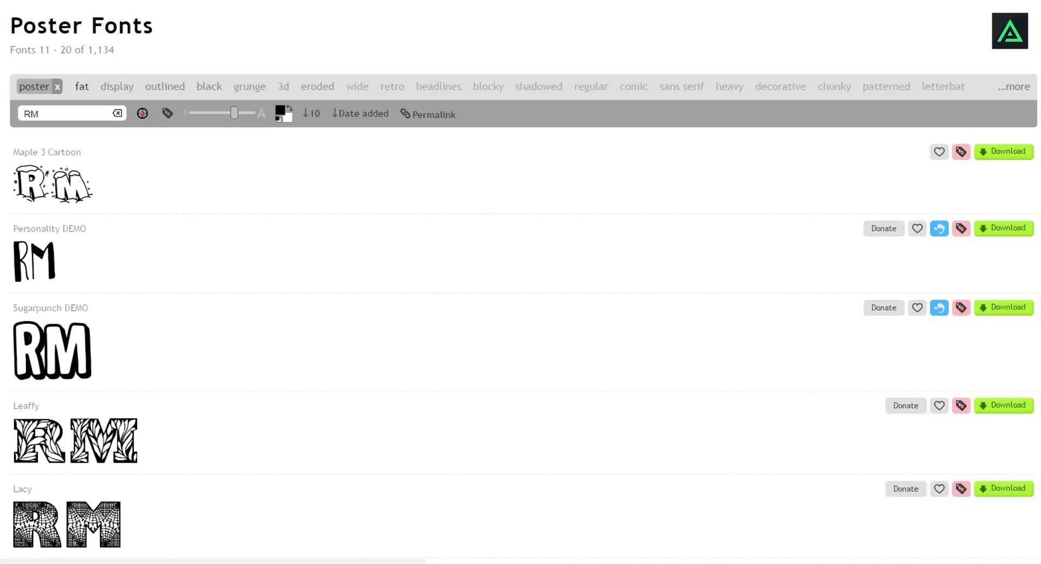
pyautogui.scroll(-3, 1006, 46)
pyautogui.scroll(-5, 1006, 46)
pyautogui.scroll(1, 521, 282)
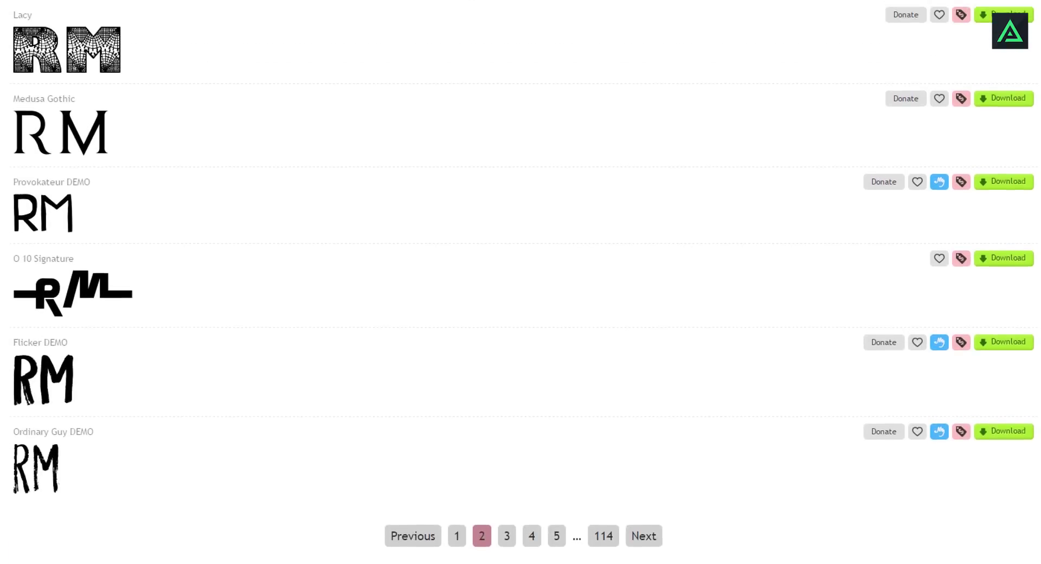
pyautogui.scroll(-1, 521, 282)
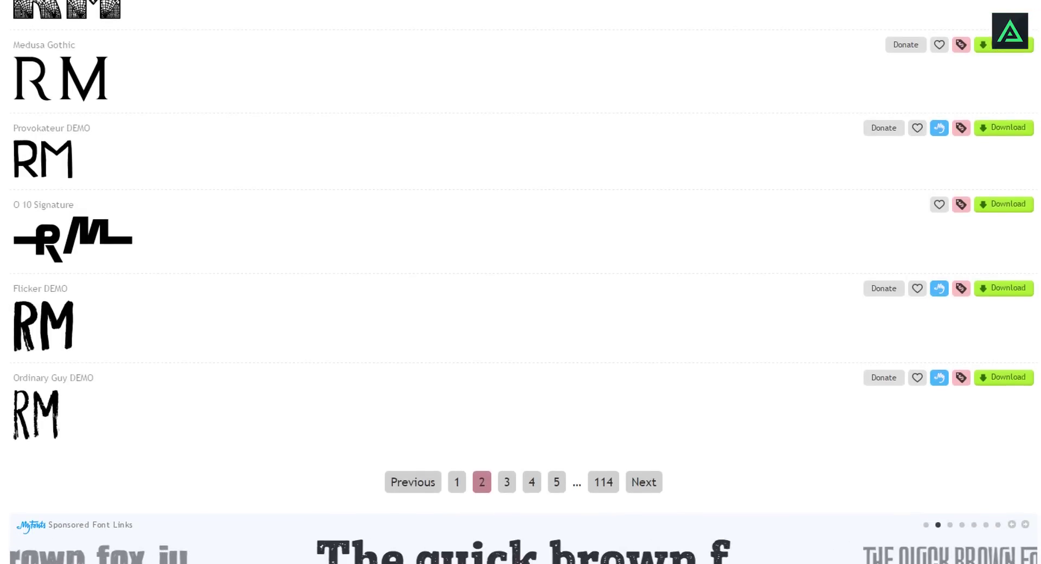
pyautogui.click(550, 477)
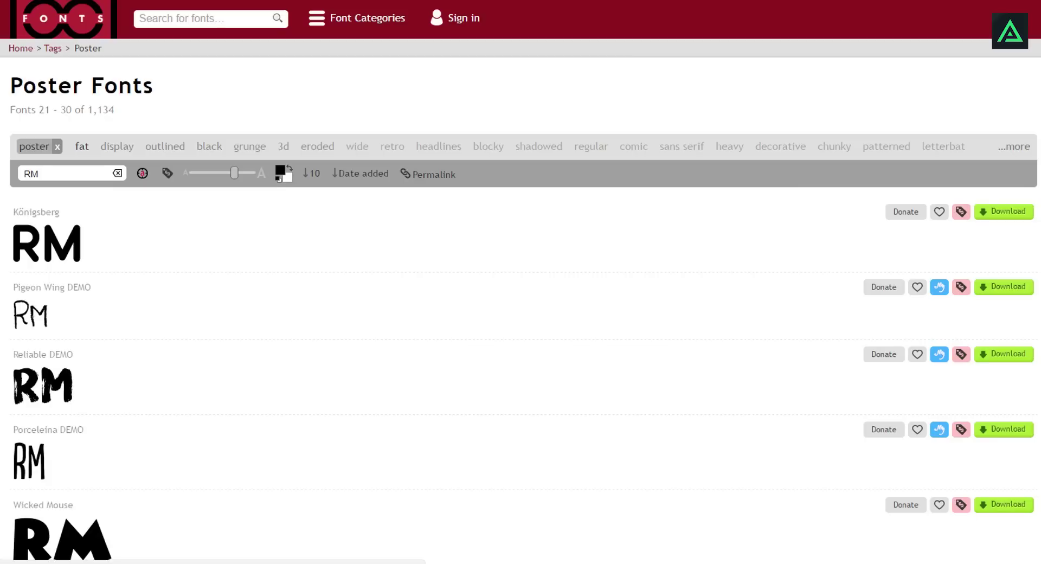
pyautogui.scroll(-9, 520, 282)
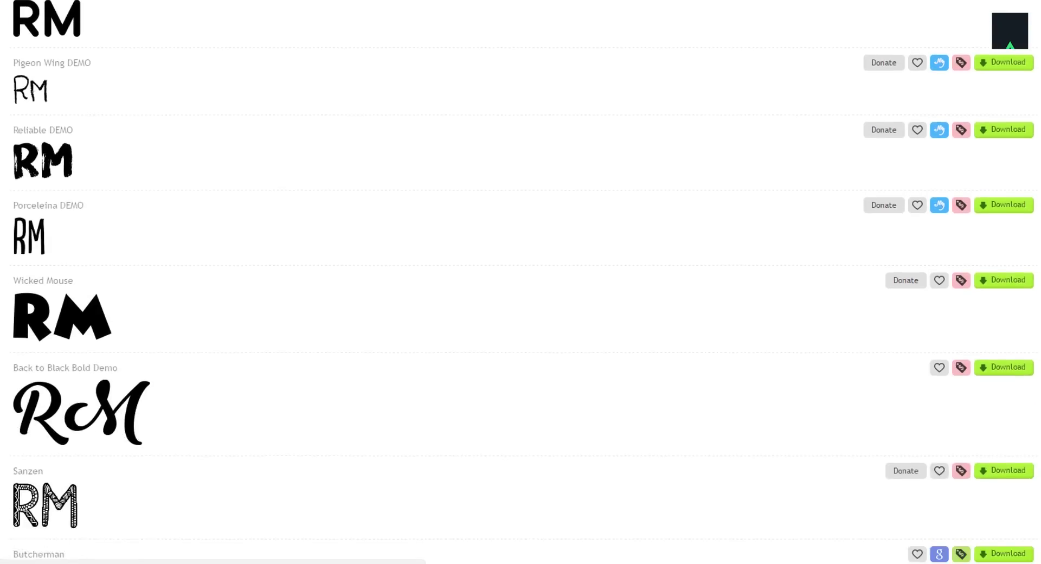
pyautogui.scroll(-1, 1010, 32)
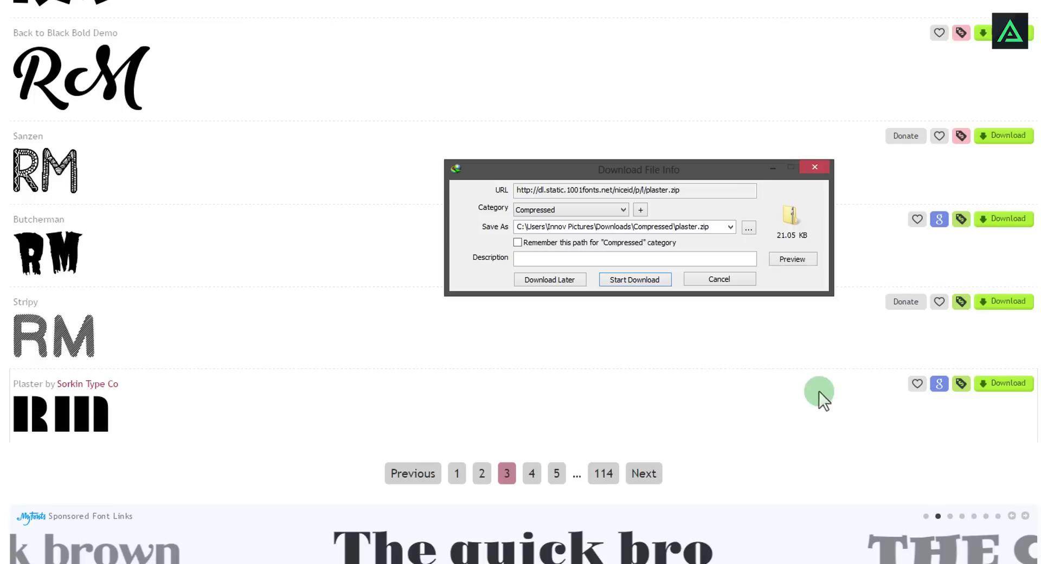
# Step: Download plaster.zip, open Plaster-Regular from it, and install the font
pyautogui.click(635, 280)
pyautogui.click(529, 276)
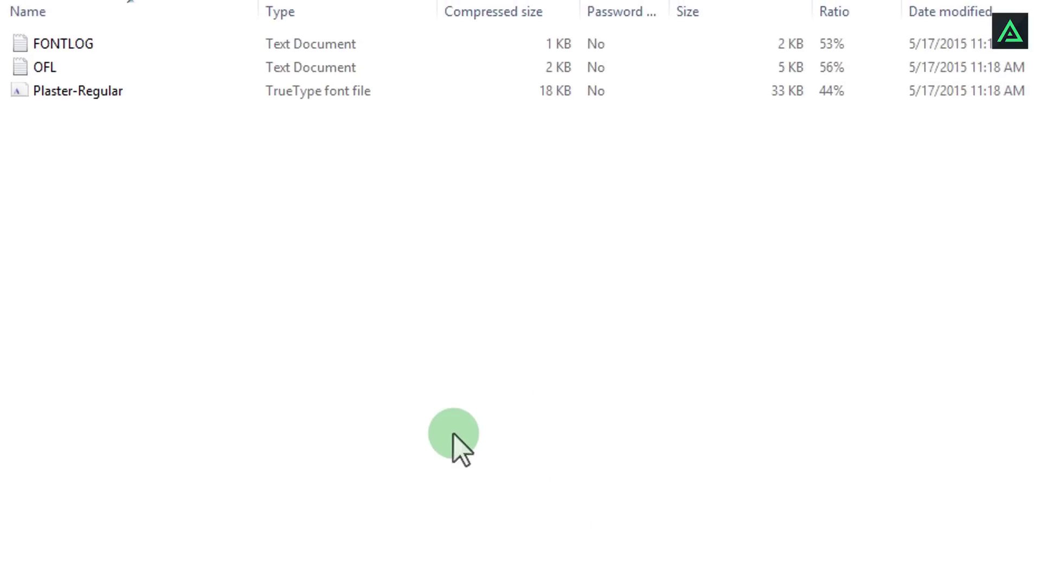
pyautogui.doubleClick(114, 93)
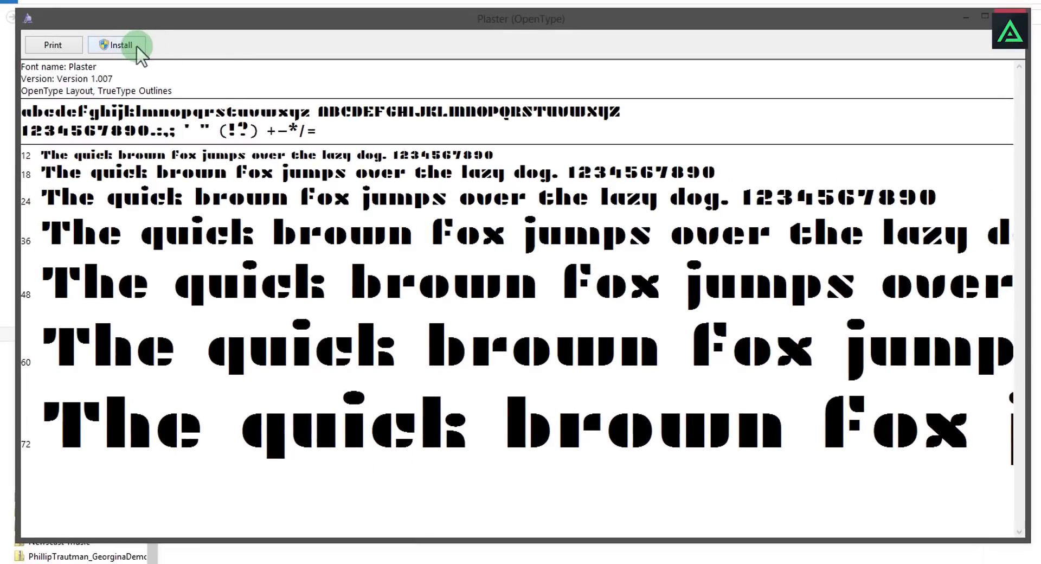
pyautogui.click(136, 45)
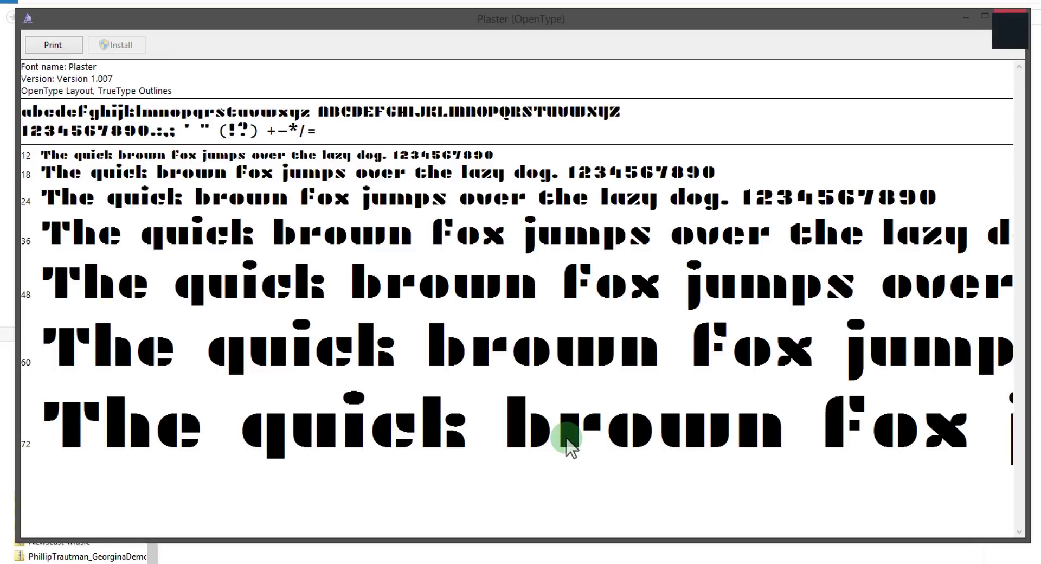
# Step: Close the Plaster preview and set up a new 1000 × 1000 px document named RM_Logo
pyautogui.click(1011, 12)
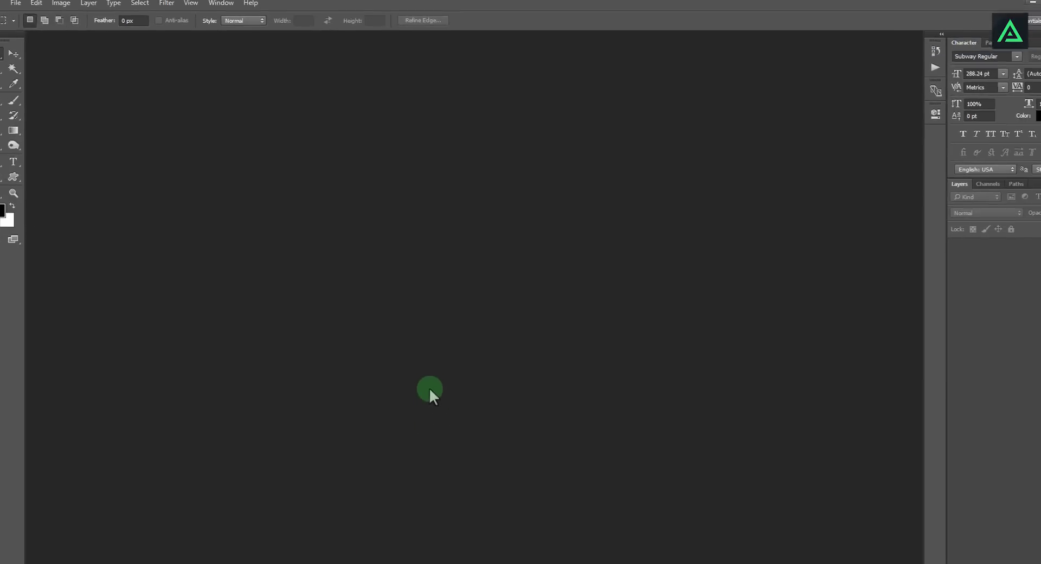
pyautogui.click(31, 8)
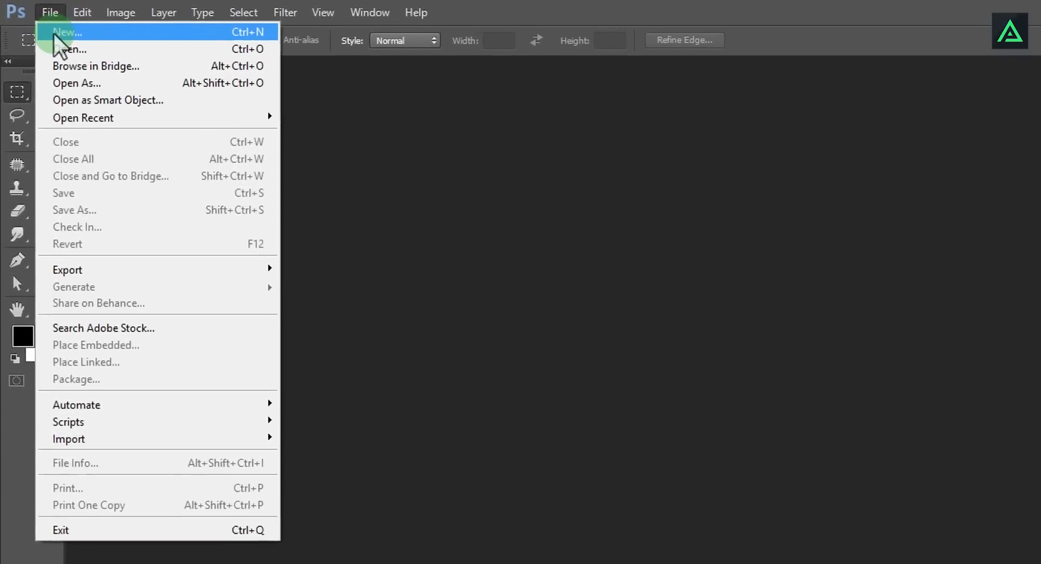
pyautogui.click(35, 20)
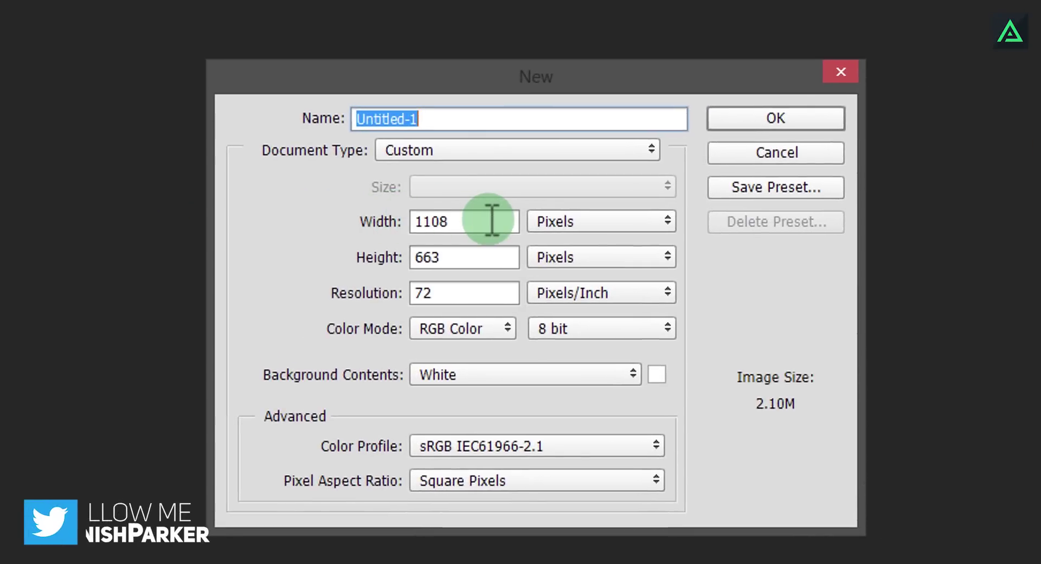
pyautogui.doubleClick(760, 291)
pyautogui.write('1000')
pyautogui.press('Tab')
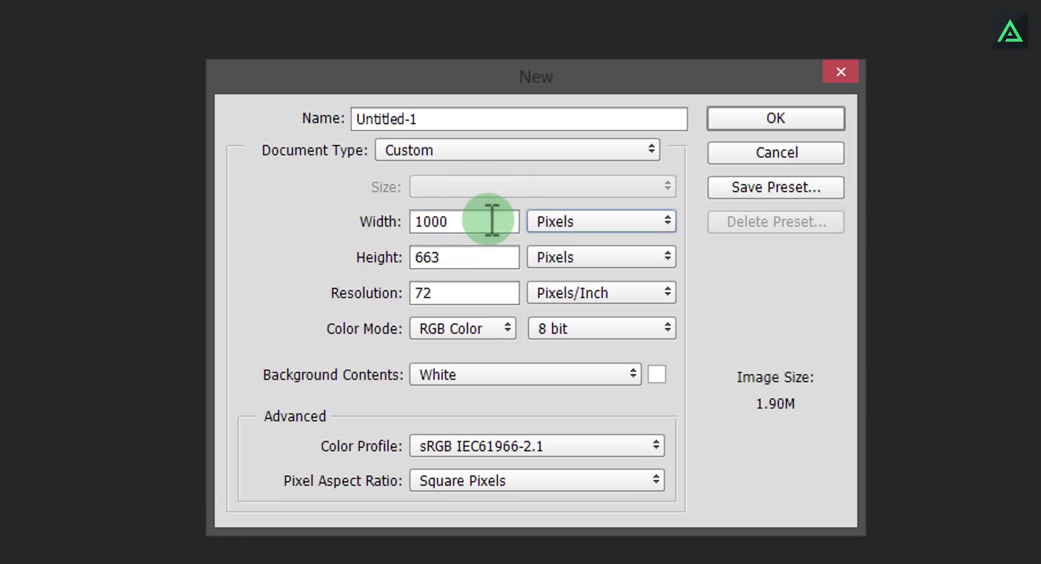
pyautogui.press('Tab')
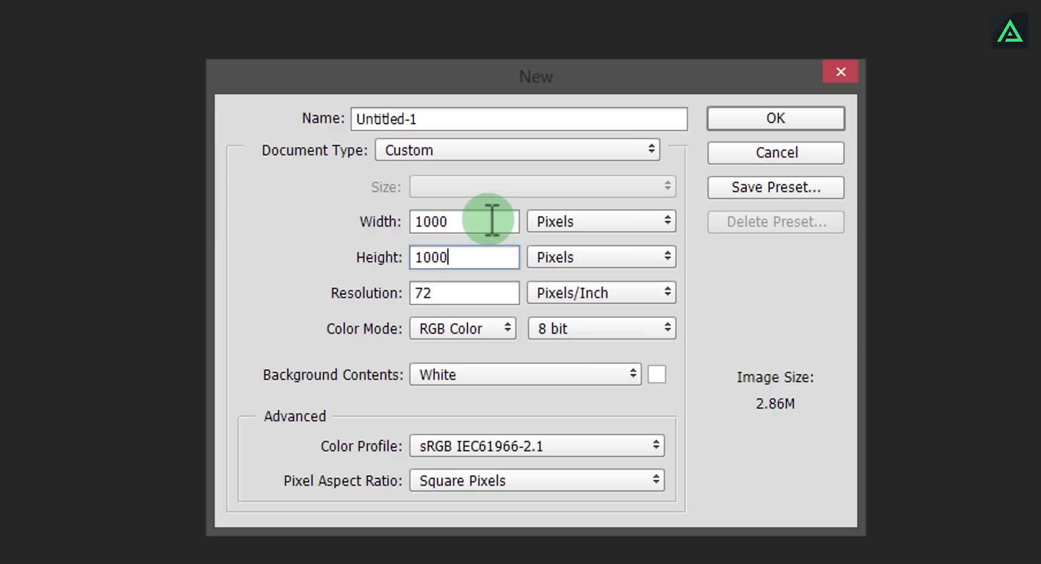
pyautogui.moveTo(445, 116); pyautogui.dragTo(301, 100)
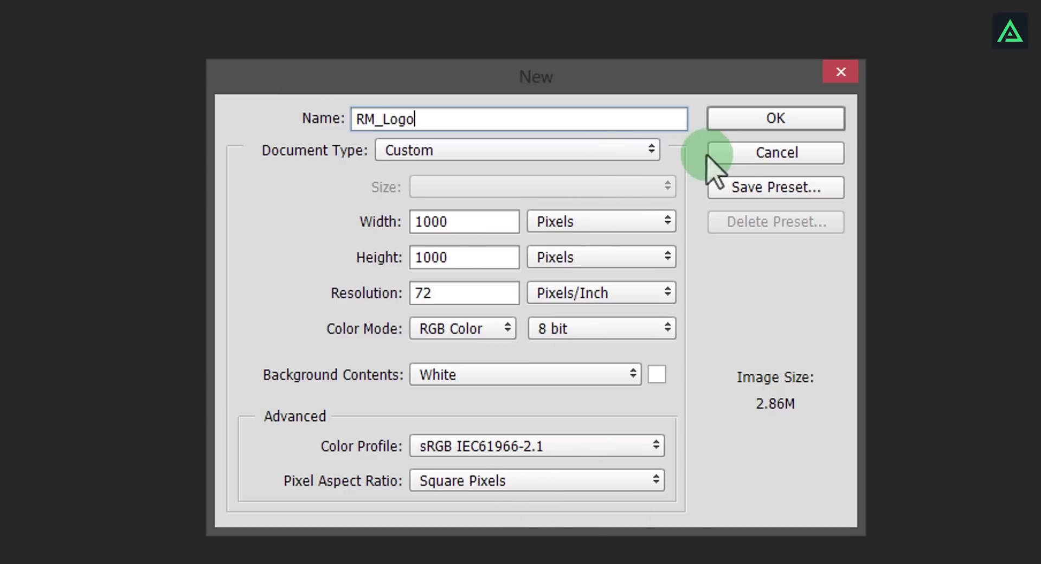
# Step: Create the RM_Logo canvas and add RM text in Plaster Regular at 370.24 pt, positioned near centre
pyautogui.click(765, 123)
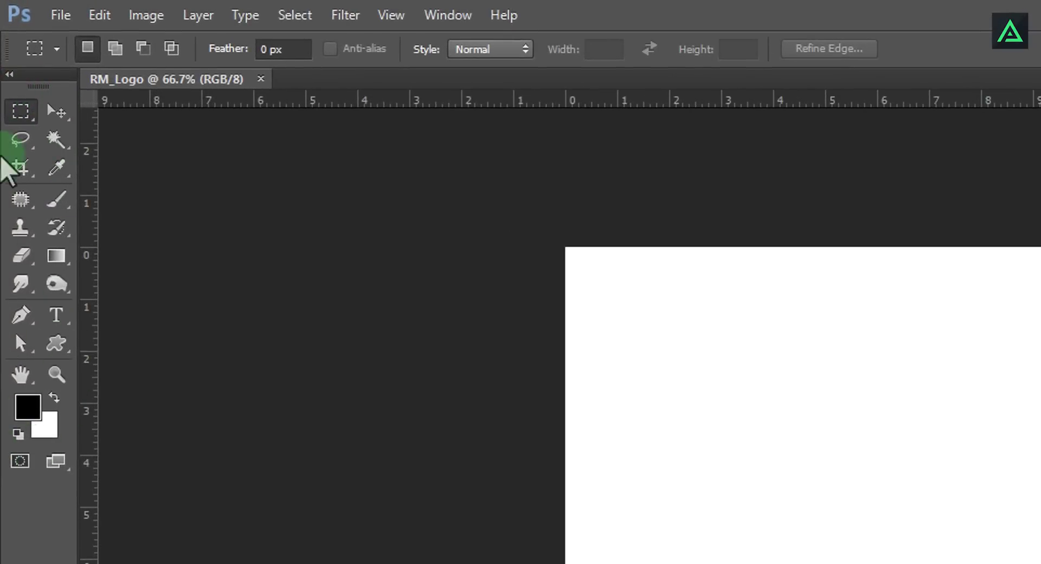
pyautogui.click(56, 315)
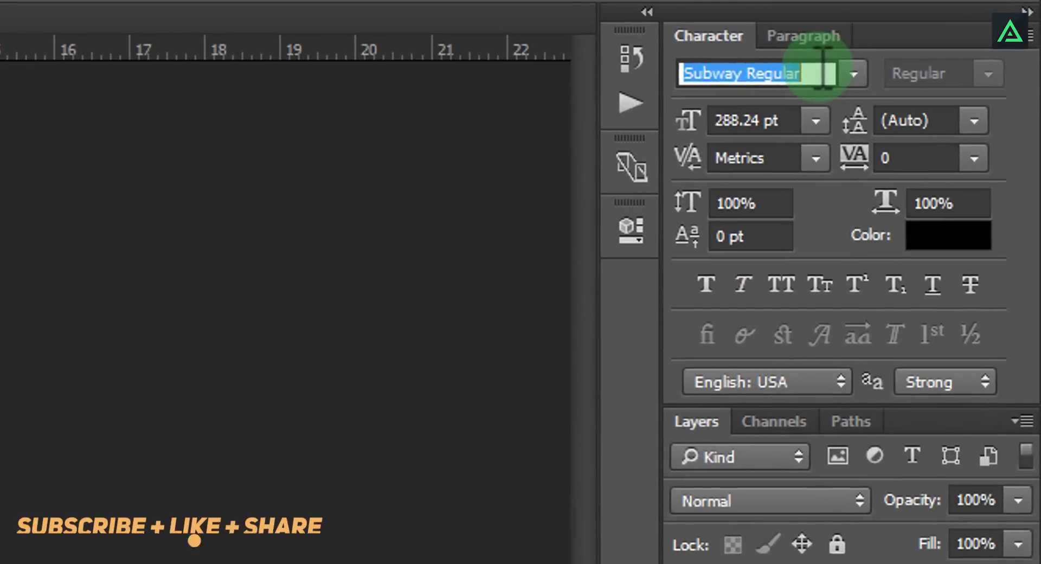
pyautogui.write('plaster')
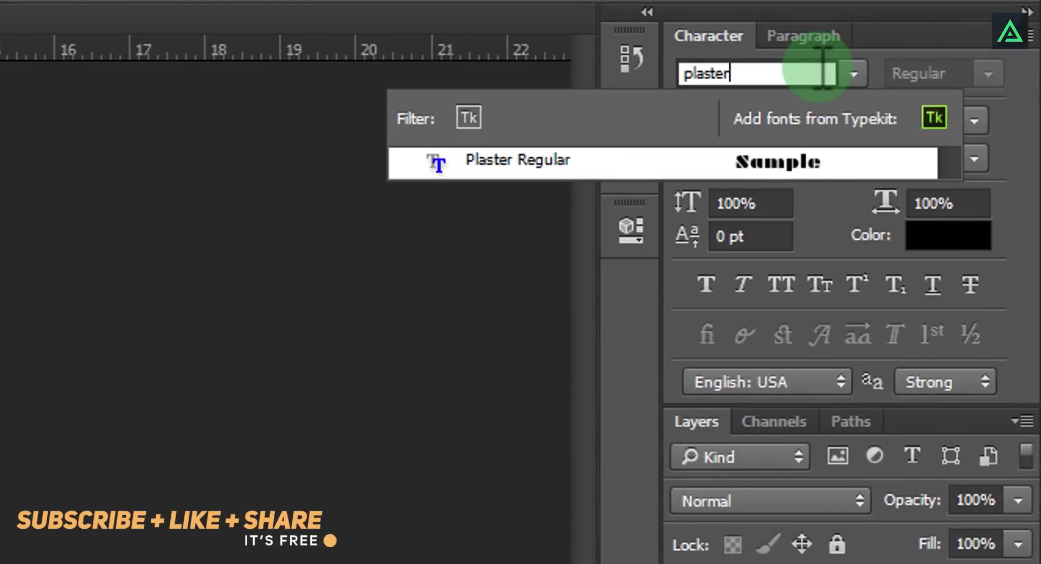
pyautogui.click(532, 159)
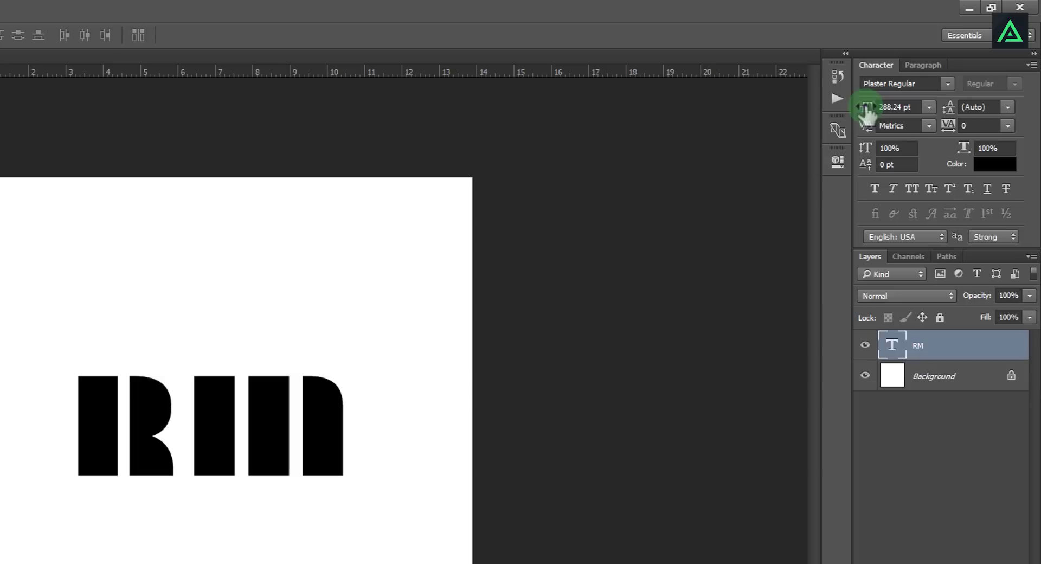
pyautogui.moveTo(867, 108)
pyautogui.mouseDown()
pyautogui.moveTo(927, 109)
pyautogui.moveTo(865, 113)
pyautogui.moveTo(875, 107)
pyautogui.mouseUp()
pyautogui.moveTo(175, 416); pyautogui.dragTo(177, 427)
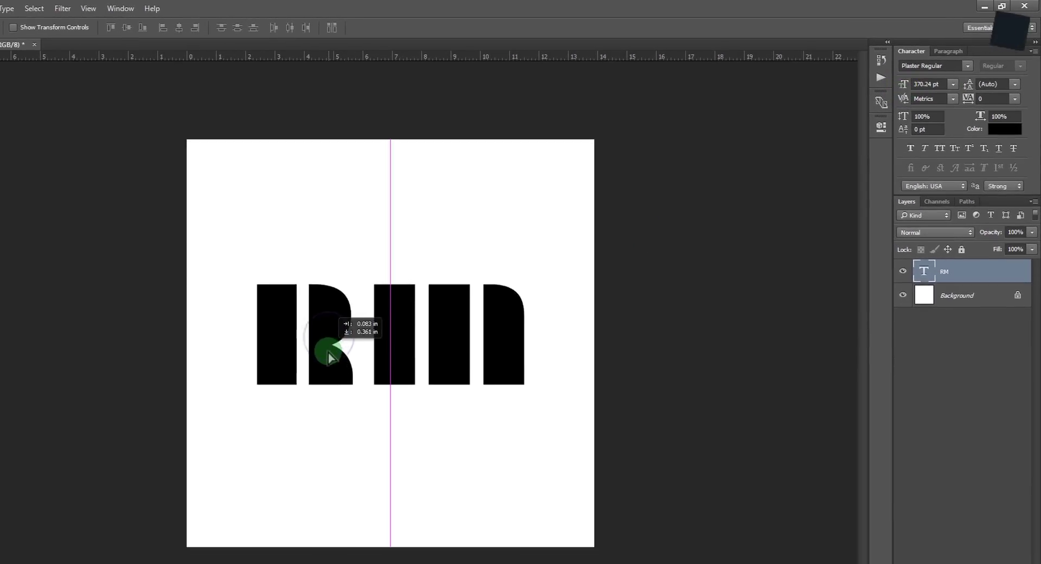
pyautogui.moveTo(329, 356); pyautogui.dragTo(329, 359)
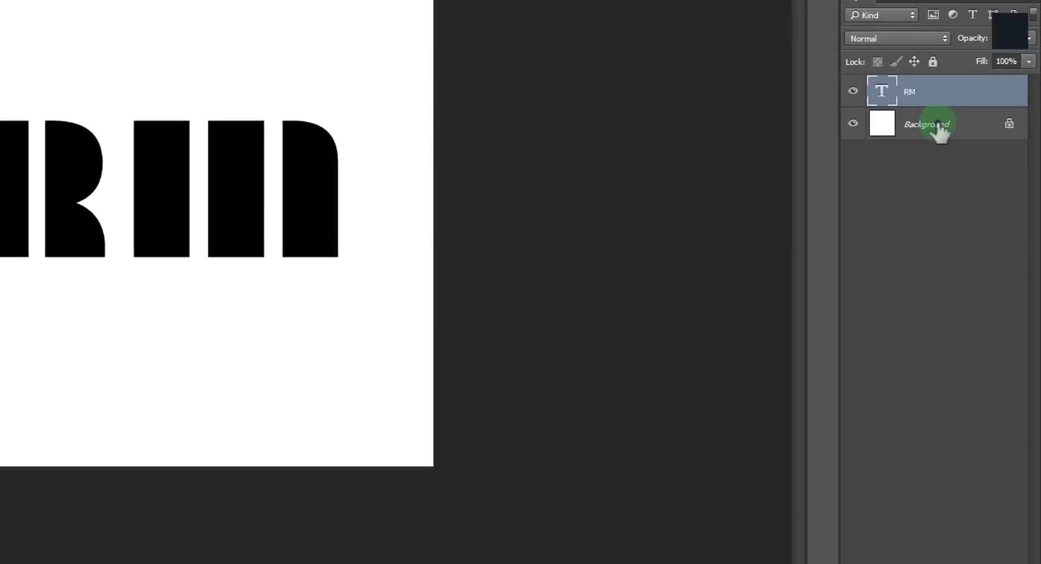
# Step: Add Layer 1 above the Background and fill it with pink-red #f16161
pyautogui.click(937, 124)
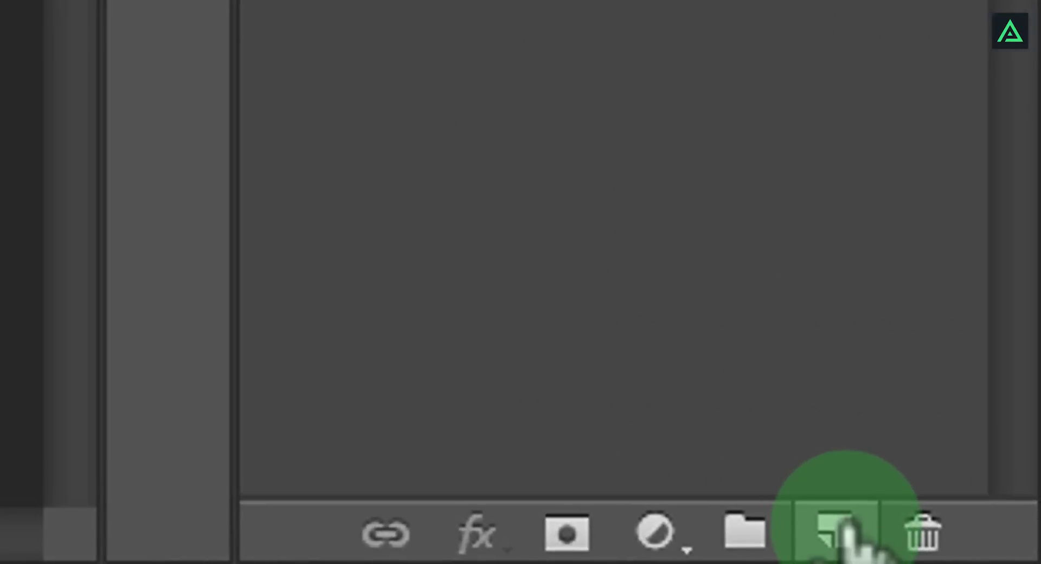
pyautogui.click(844, 525)
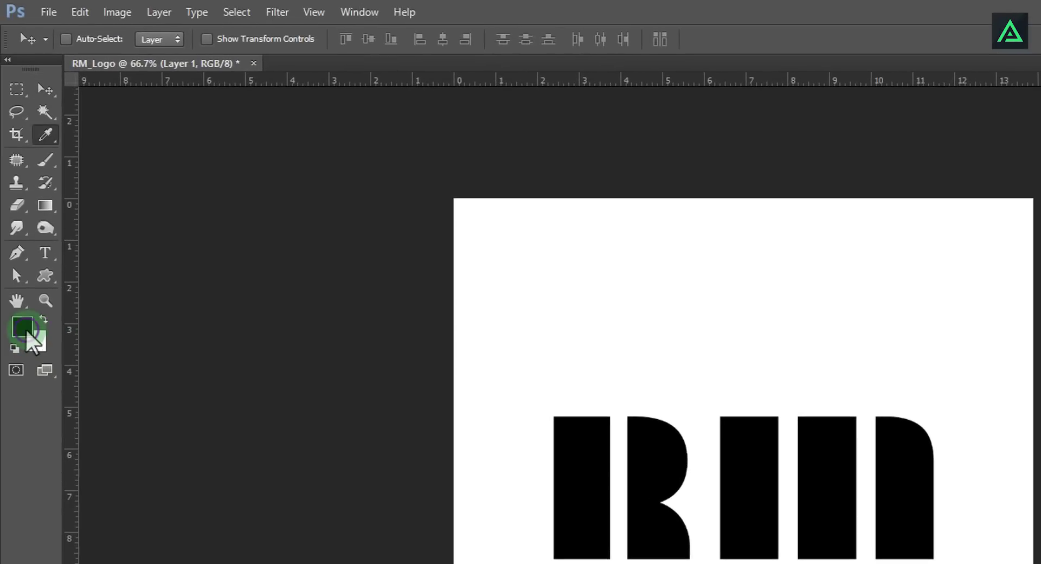
pyautogui.click(25, 328)
pyautogui.moveTo(482, 220); pyautogui.dragTo(497, 182)
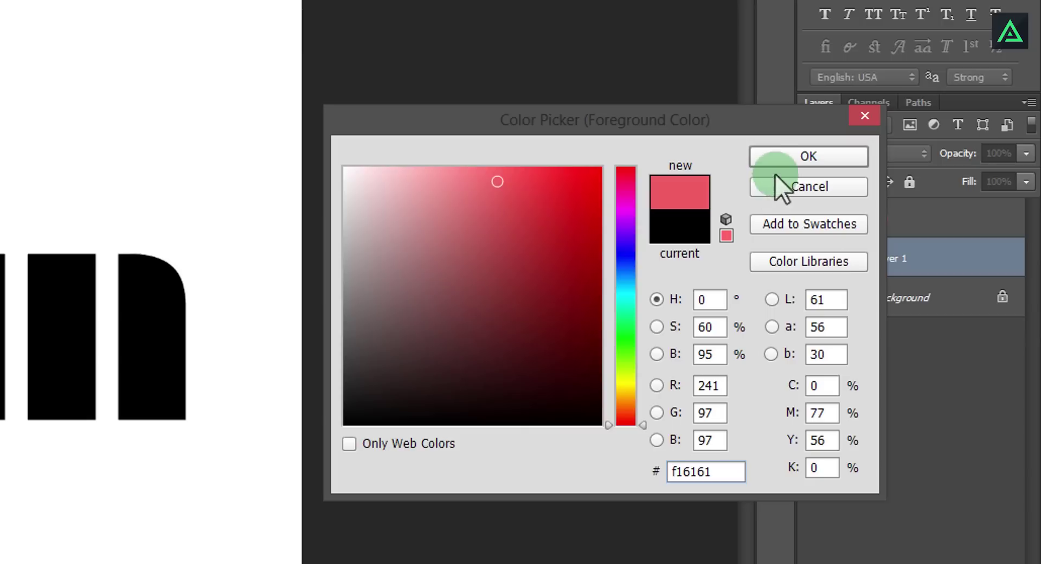
pyautogui.click(782, 164)
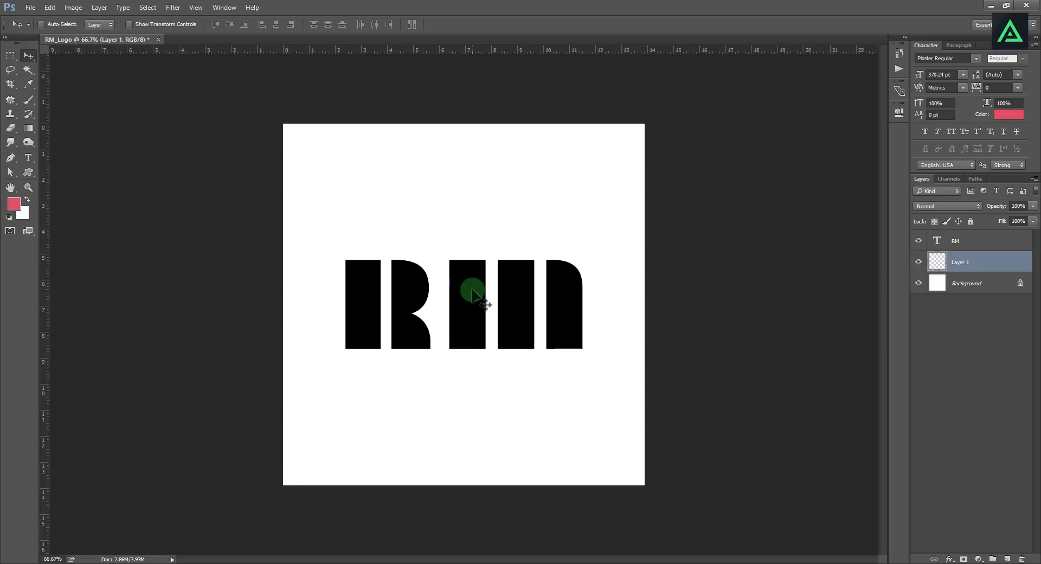
pyautogui.hotkey('alt', 'BackSpace')
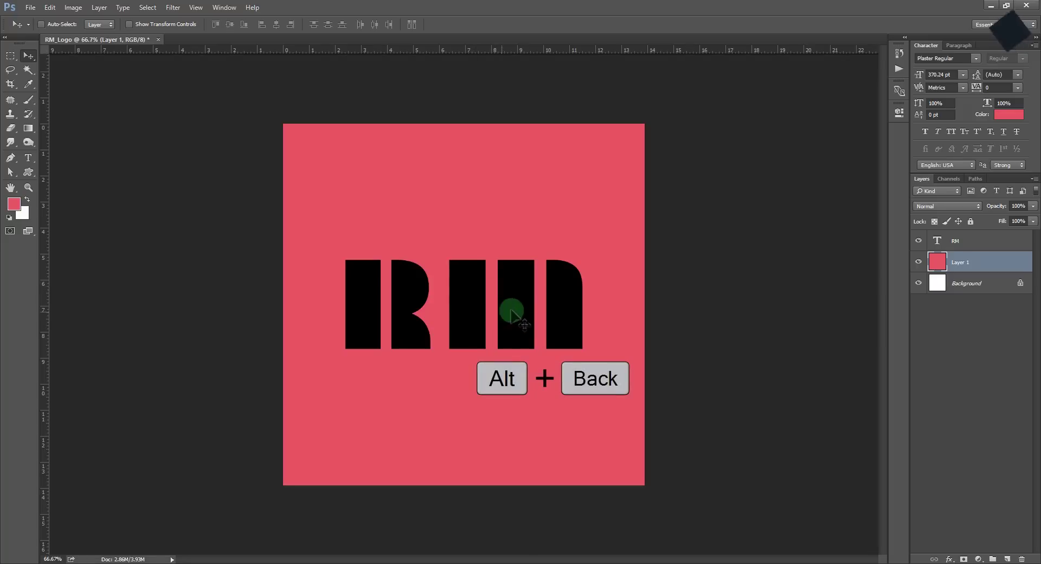
# Step: Change the RM text colour to white
pyautogui.click(963, 243)
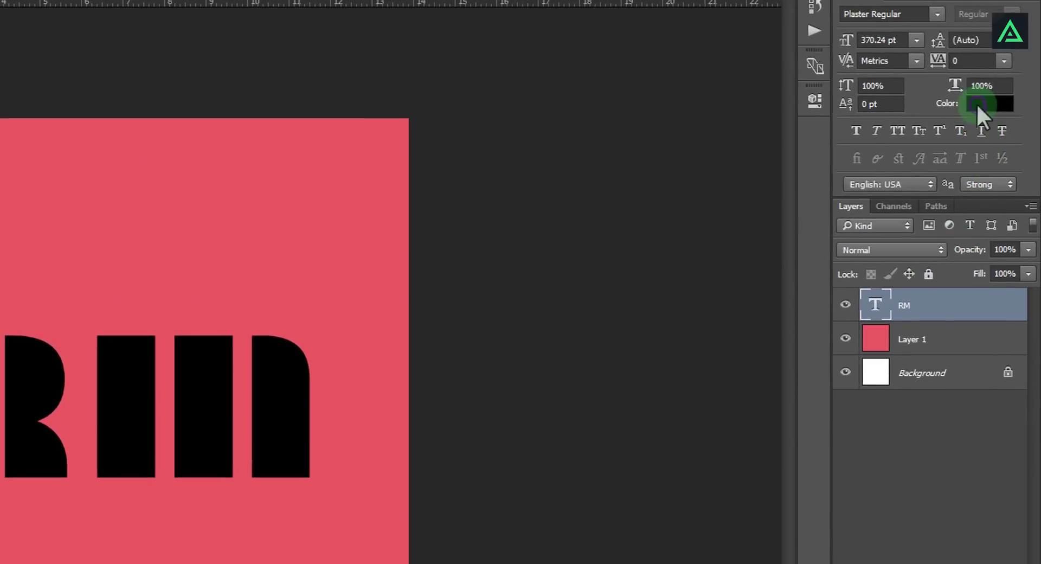
pyautogui.click(978, 103)
pyautogui.moveTo(597, 275); pyautogui.dragTo(496, 267)
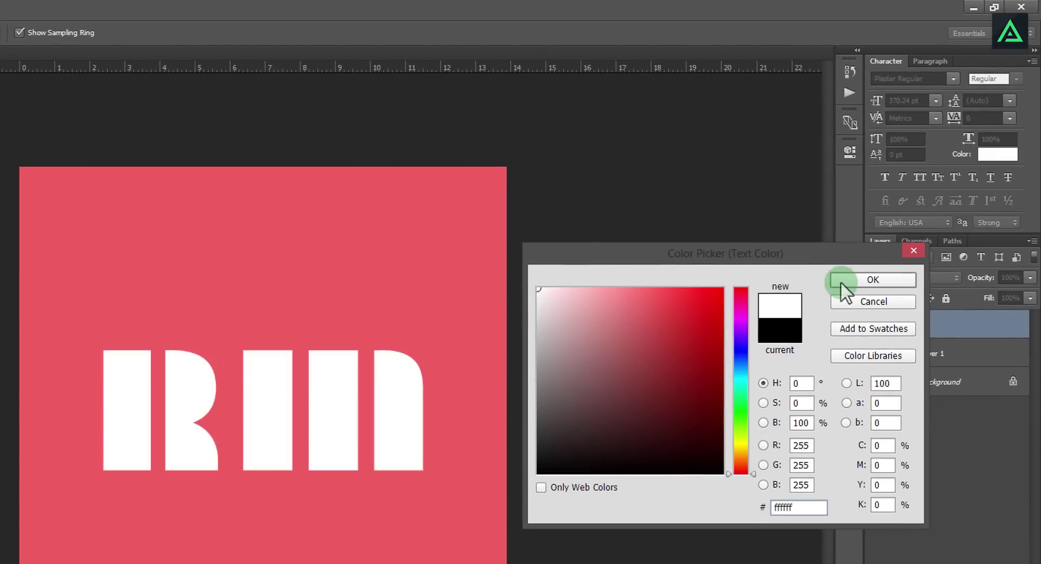
pyautogui.click(842, 282)
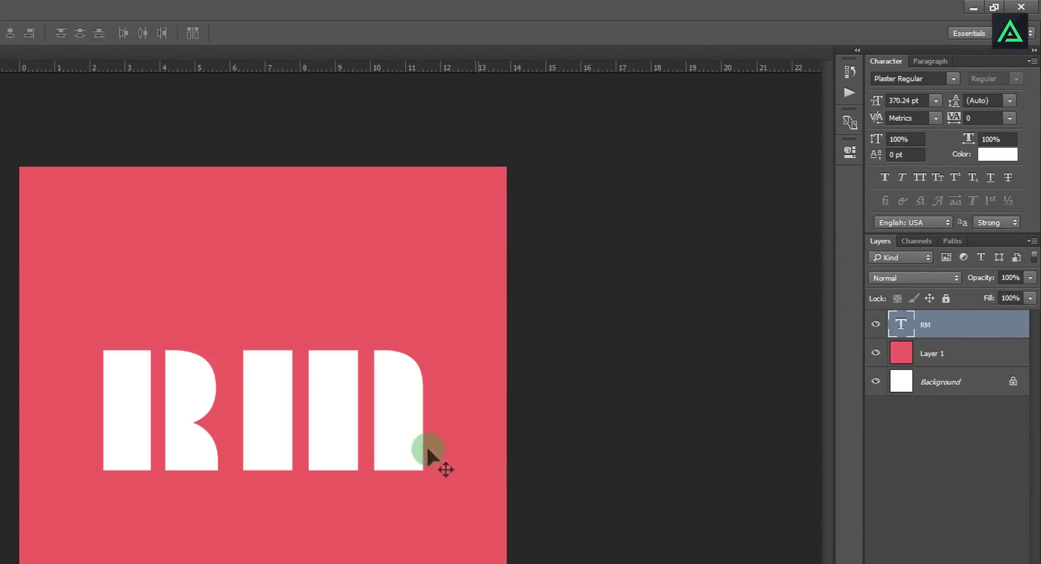
# Step: Deepen Layer 1's red to crimson with Hue/Saturation (saturation +4, lightness -8)
pyautogui.click(934, 358)
pyautogui.hotkey('ctrl', 'u')
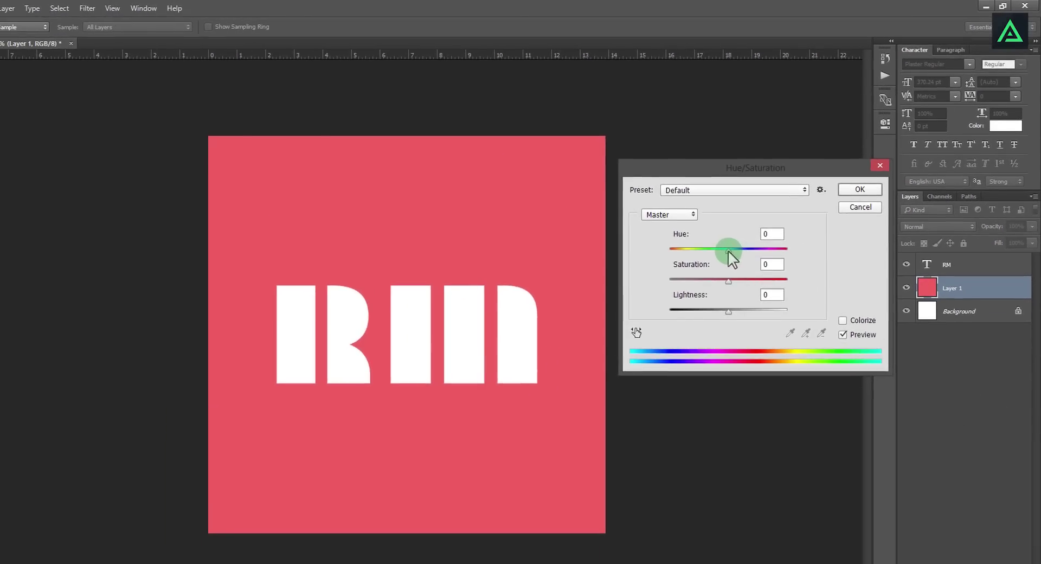
pyautogui.moveTo(657, 305); pyautogui.dragTo(669, 309)
pyautogui.moveTo(738, 250)
pyautogui.mouseDown()
pyautogui.moveTo(790, 253)
pyautogui.moveTo(725, 256)
pyautogui.moveTo(736, 259)
pyautogui.moveTo(720, 311)
pyautogui.moveTo(729, 249)
pyautogui.mouseUp()
pyautogui.click(803, 213)
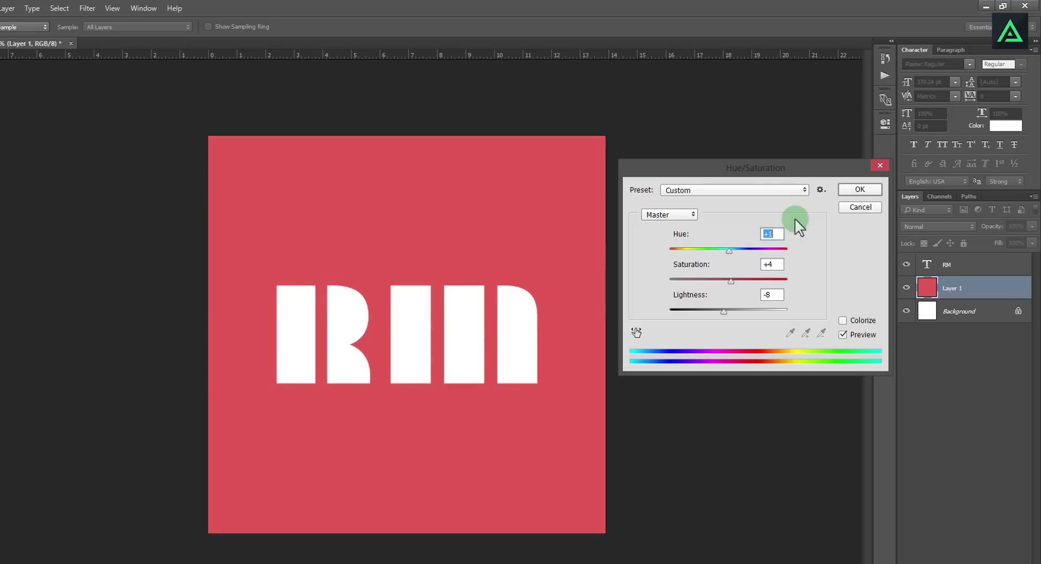
pyautogui.click(853, 190)
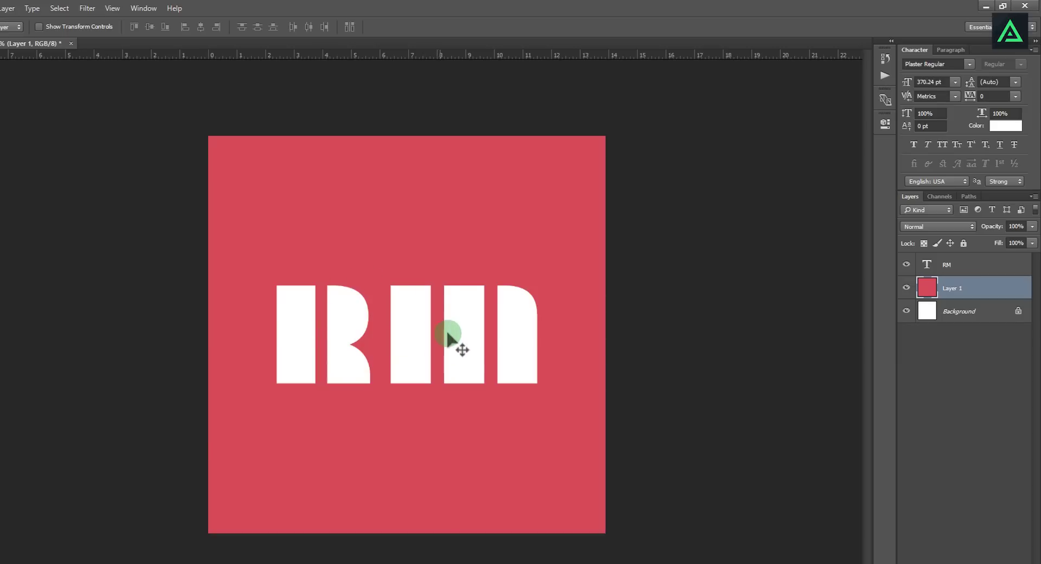
# Step: Duplicate the RM text layer and make the original layer's text black (000000)
pyautogui.click(970, 269)
pyautogui.hotkey('ctrl', 'j')
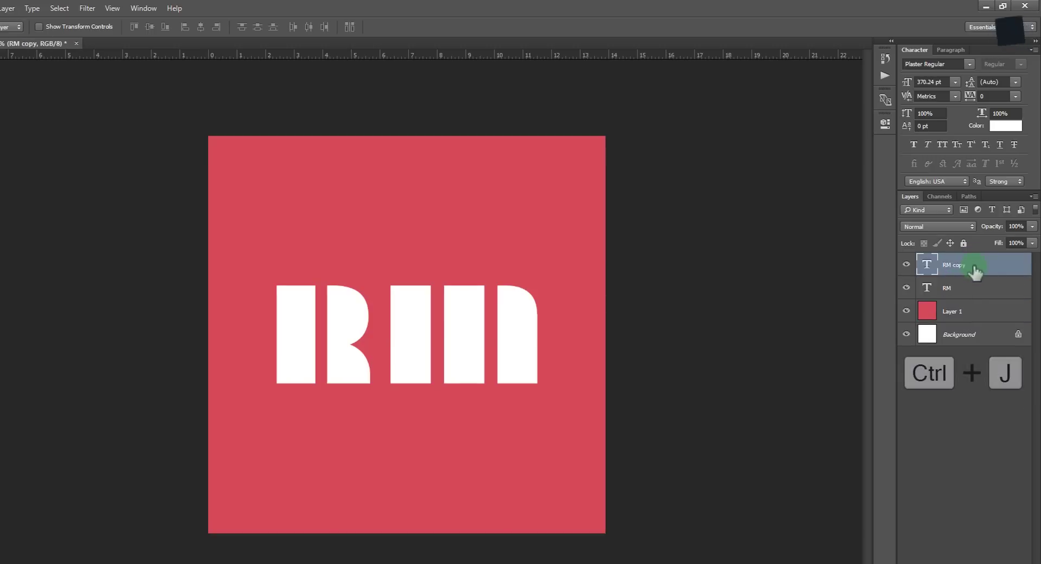
pyautogui.click(976, 293)
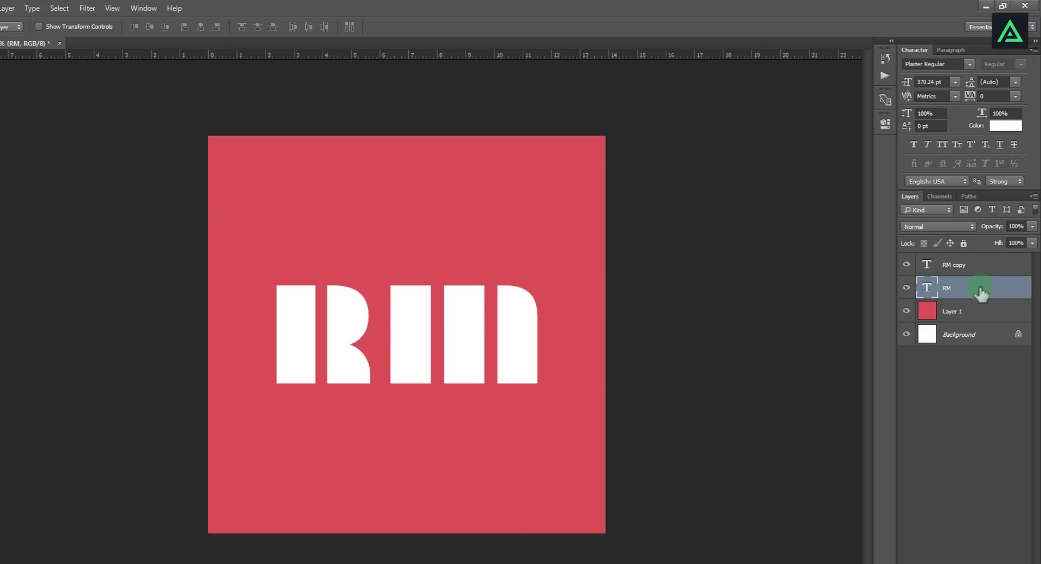
pyautogui.click(1001, 128)
pyautogui.write('000000')
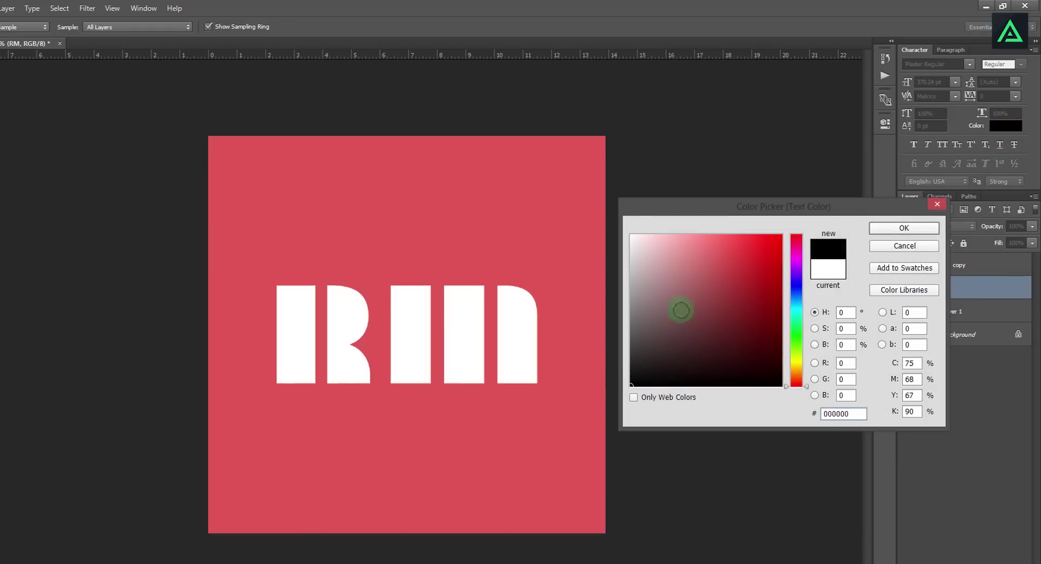
pyautogui.click(887, 231)
# Step: Rotate the black RM text 45° and centre it behind the white copy
pyautogui.click(948, 296)
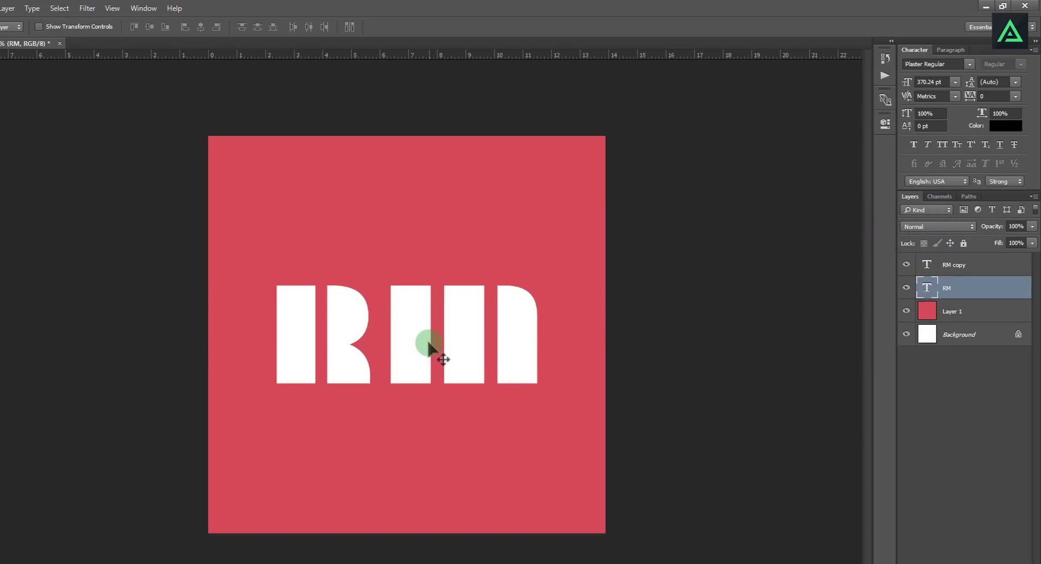
pyautogui.hotkey('ctrl', 't')
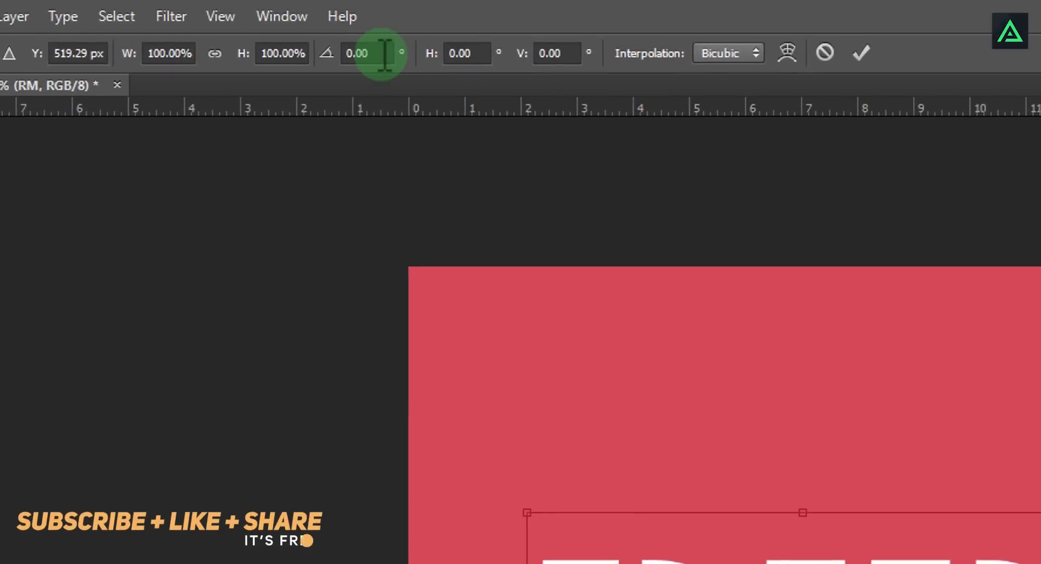
pyautogui.click(381, 53)
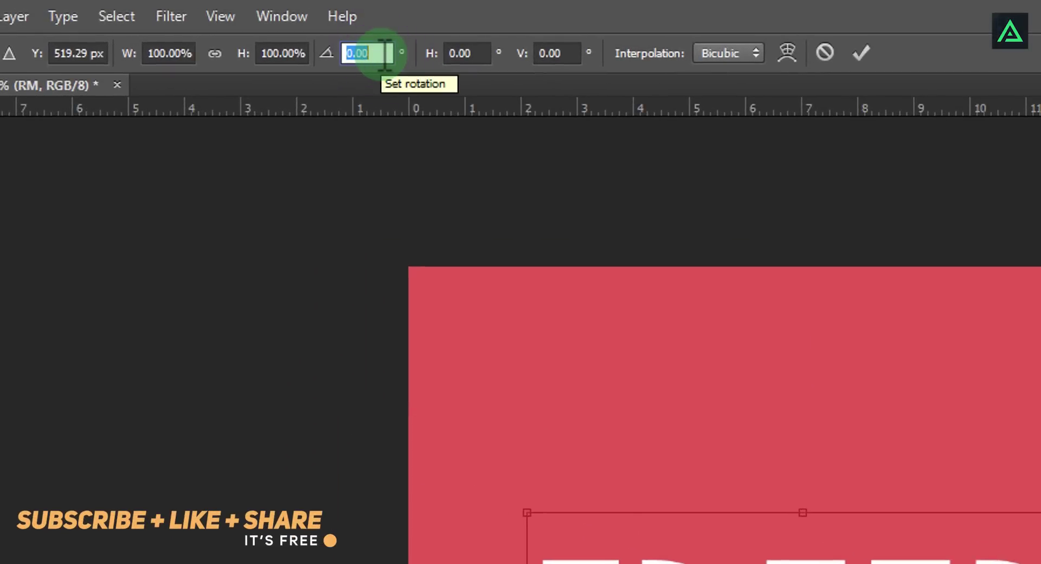
pyautogui.write('45')
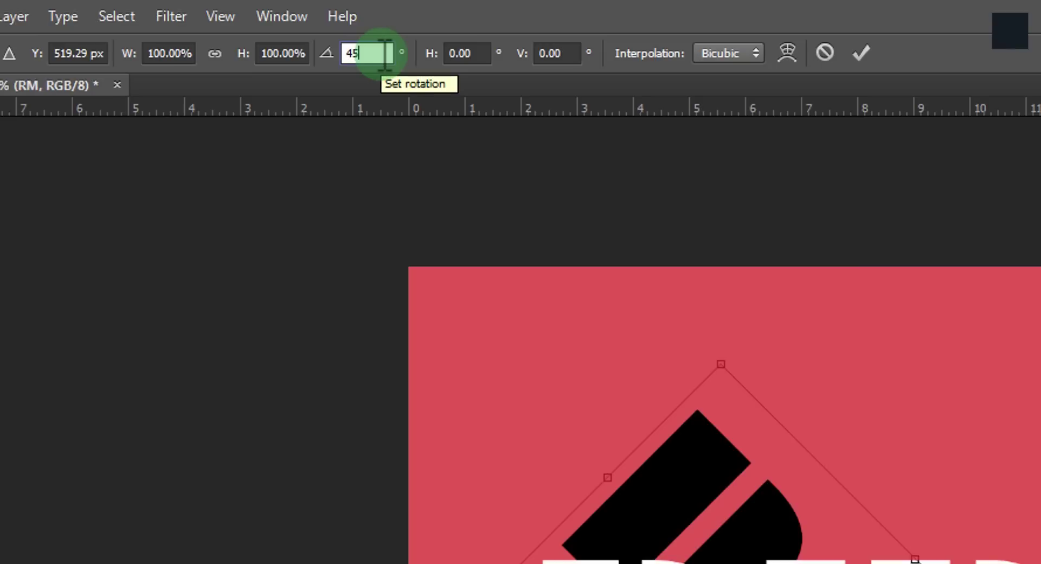
pyautogui.press('Return')
pyautogui.press('Return')
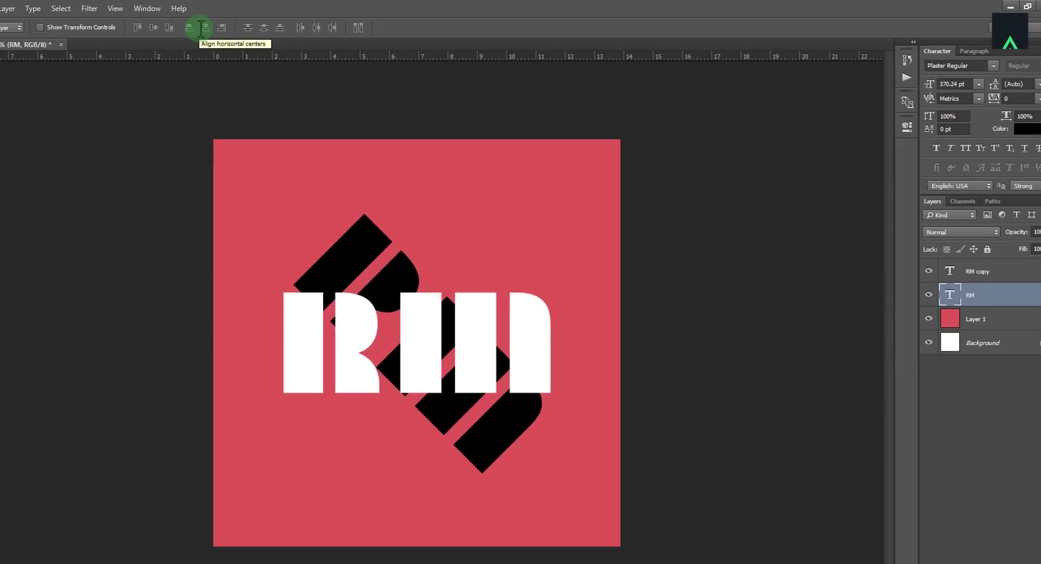
pyautogui.click(358, 257)
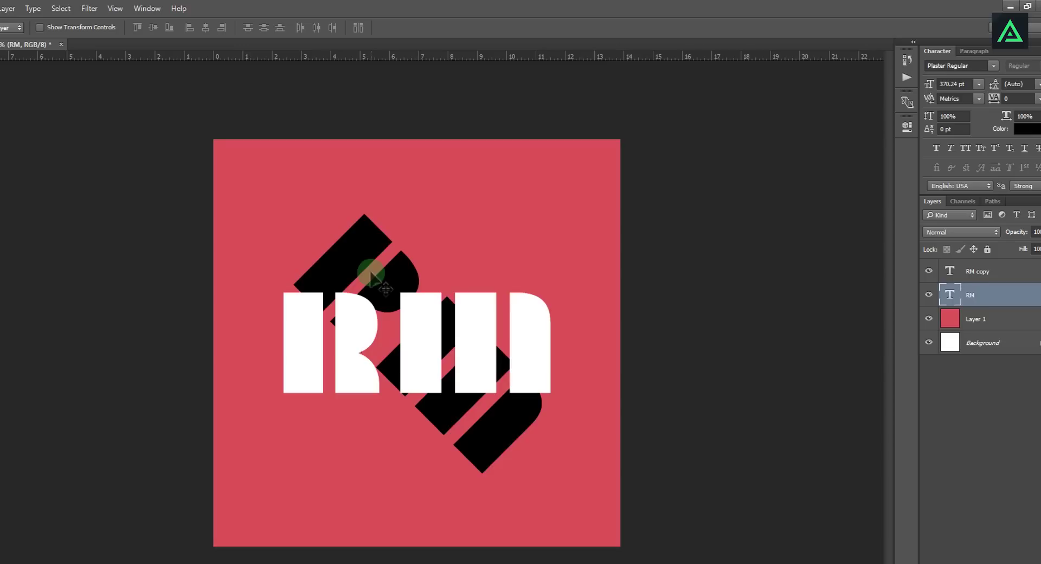
# Step: Duplicate and nudge the black RM repeatedly until the copies reach RM copy 116
pyautogui.hotkey('alt', 'Left')
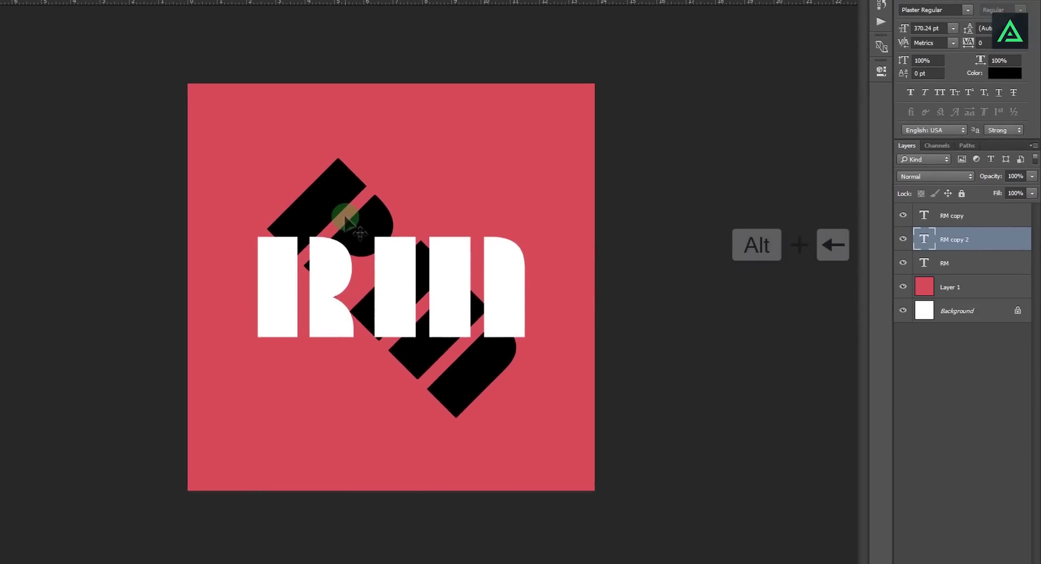
pyautogui.hotkey('alt', 'Left')
pyautogui.hotkey('alt', 'Left')
pyautogui.hotkey('alt', 'Left')
pyautogui.hotkey('alt', 'Left')
pyautogui.hotkey('alt', 'Left')
pyautogui.hotkey('alt', 'Left')
pyautogui.hotkey('alt', 'Left')
pyautogui.hotkey('alt', 'Left')
pyautogui.hotkey('alt', 'Left')
pyautogui.hotkey('alt', 'Left')
pyautogui.hotkey('alt', 'Left')
pyautogui.hotkey('alt', 'Left')
pyautogui.hotkey('alt', 'Left')
pyautogui.hotkey('alt', 'Left')
pyautogui.hotkey('alt', 'Left')
pyautogui.hotkey('alt', 'Left')
pyautogui.hotkey('alt', 'Left')
pyautogui.hotkey('alt', 'Left')
pyautogui.hotkey('alt', 'Left')
pyautogui.hotkey('alt', 'Left')
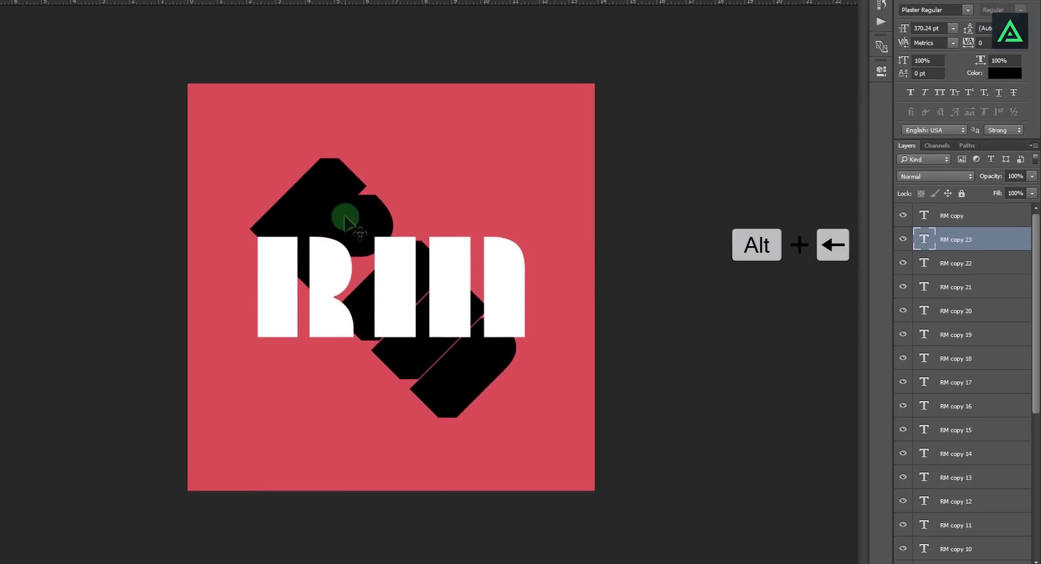
pyautogui.hotkey('alt', 'Left')
pyautogui.hotkey('alt', 'Left')
pyautogui.hotkey('alt', 'Left')
pyautogui.hotkey('alt', 'Left')
pyautogui.hotkey('alt', 'Left')
pyautogui.hotkey('alt', 'Left')
pyautogui.hotkey('alt', 'Left')
pyautogui.hotkey('alt', 'Left')
pyautogui.hotkey('alt', 'Left')
pyautogui.hotkey('alt', 'Left')
pyautogui.hotkey('alt', 'Left')
pyautogui.hotkey('alt', 'Left')
pyautogui.hotkey('alt', 'Left')
pyautogui.hotkey('alt', 'Left')
pyautogui.hotkey('alt', 'Left')
pyautogui.hotkey('alt', 'Left')
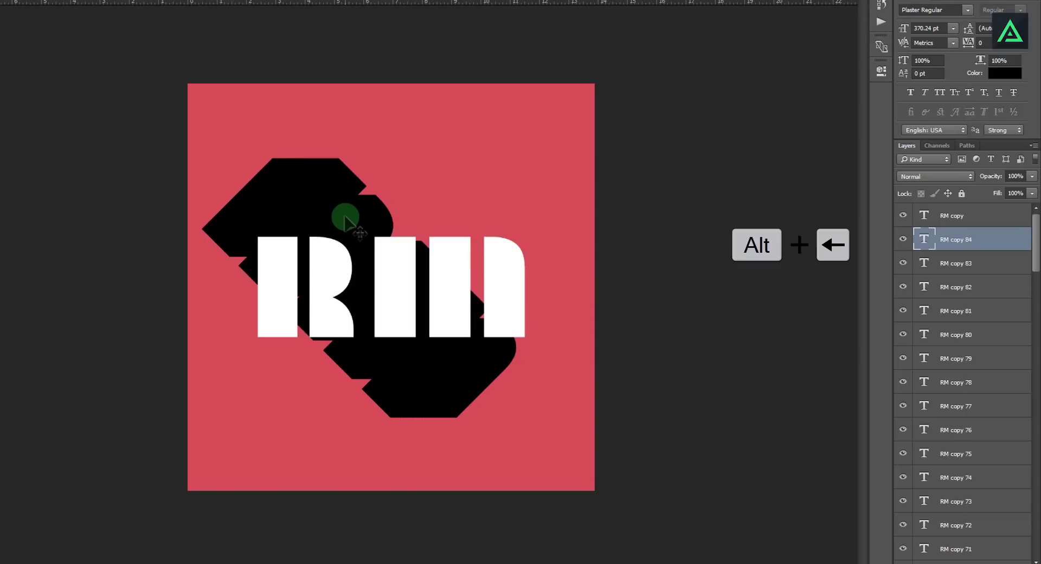
pyautogui.hotkey('alt', 'Left')
pyautogui.hotkey('alt', 'Left')
pyautogui.hotkey('alt', 'Left')
pyautogui.hotkey('alt', 'Left')
pyautogui.hotkey('alt', 'Left')
pyautogui.hotkey('alt', 'Left')
pyautogui.hotkey('alt', 'Left')
pyautogui.hotkey('alt', 'Left')
pyautogui.hotkey('alt', 'Left')
pyautogui.hotkey('alt', 'Left')
pyautogui.hotkey('alt', 'Left')
pyautogui.hotkey('alt', 'Left')
pyautogui.hotkey('alt', 'Left')
pyautogui.hotkey('alt', 'Left')
pyautogui.hotkey('alt', 'Left')
pyautogui.hotkey('alt', 'Left')
pyautogui.hotkey('alt', 'Left')
pyautogui.hotkey('alt', 'Left')
pyautogui.hotkey('alt', 'Left')
pyautogui.hotkey('alt', 'Left')
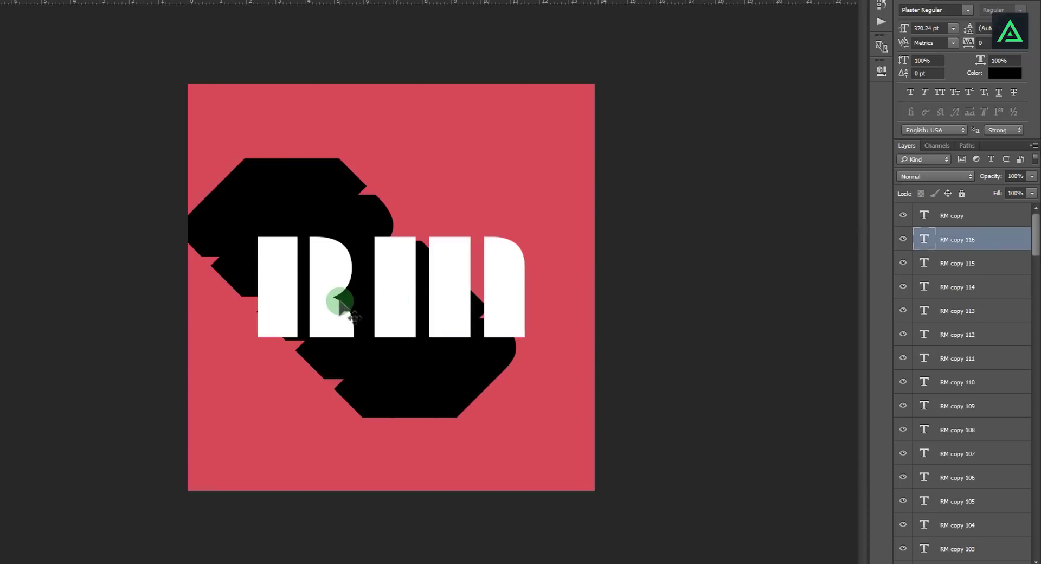
pyautogui.moveTo(1038, 237); pyautogui.dragTo(1038, 540)
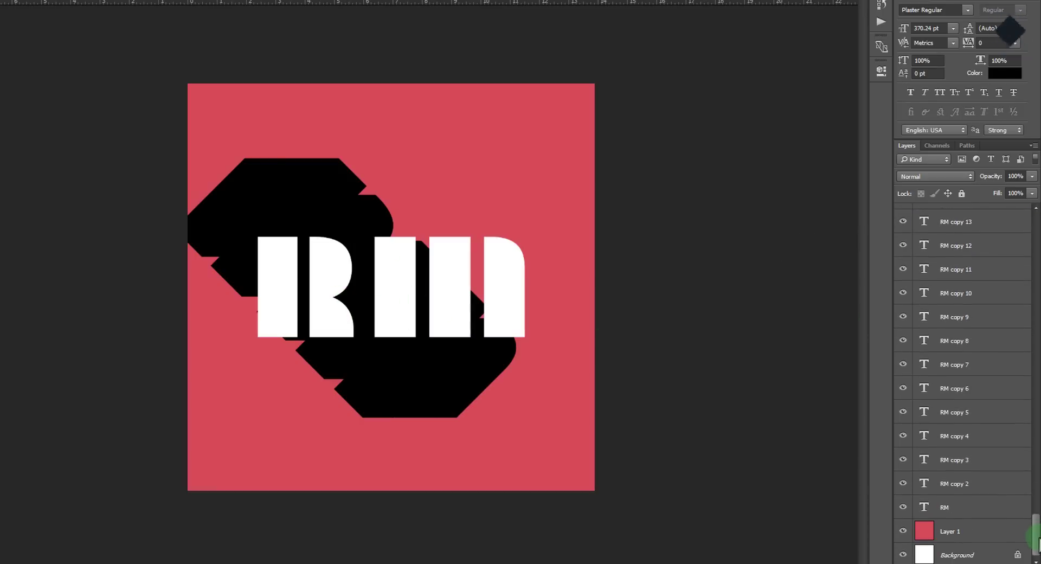
# Step: Select all extrusion copies down to RM, merge them into one layer, and rotate it -45°
pyautogui.keyDown('shift'); pyautogui.click(949, 507); pyautogui.keyUp('shift')
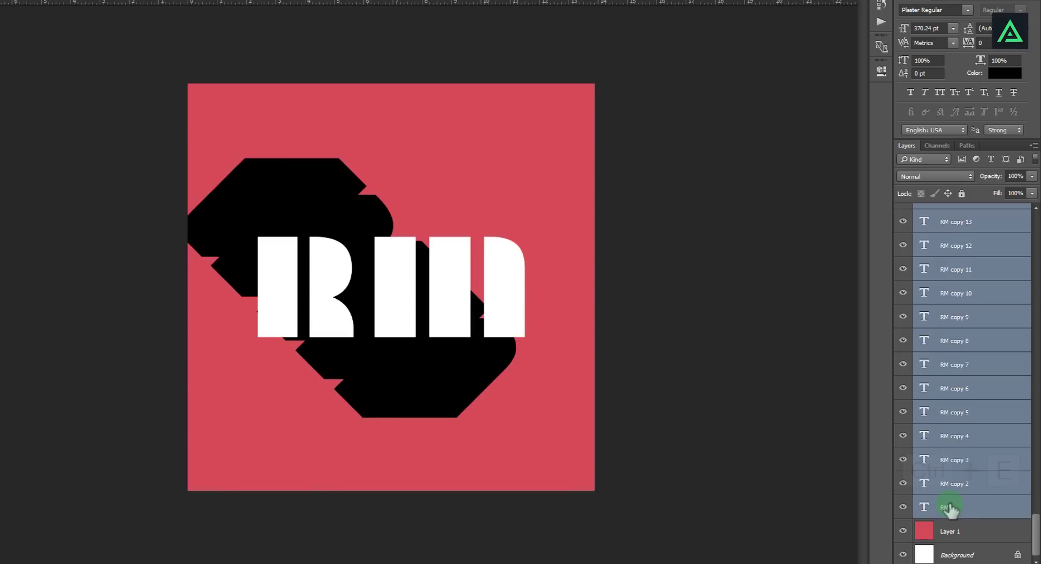
pyautogui.hotkey('ctrl', 'e')
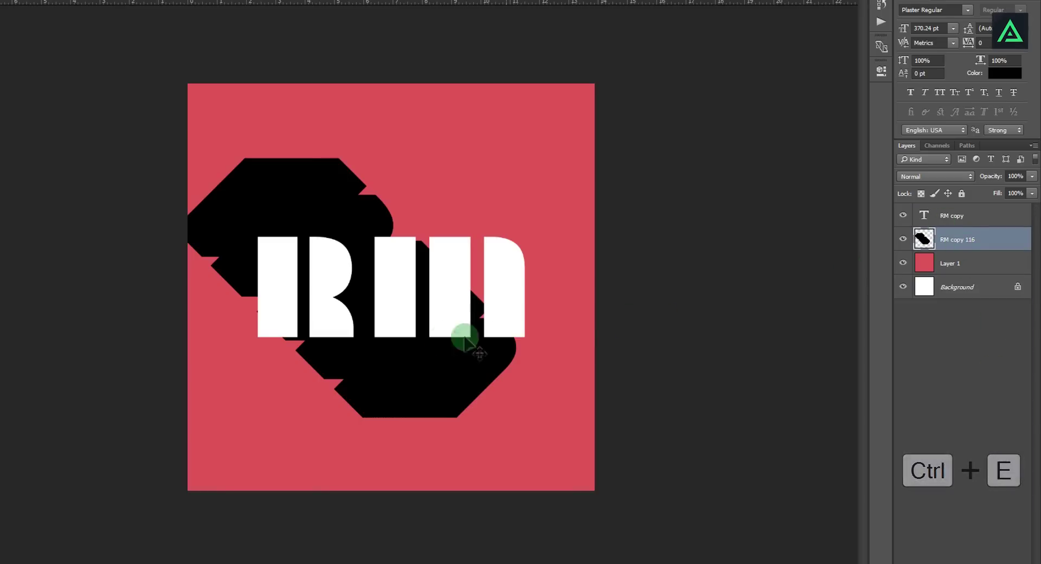
pyautogui.hotkey('ctrl', 't')
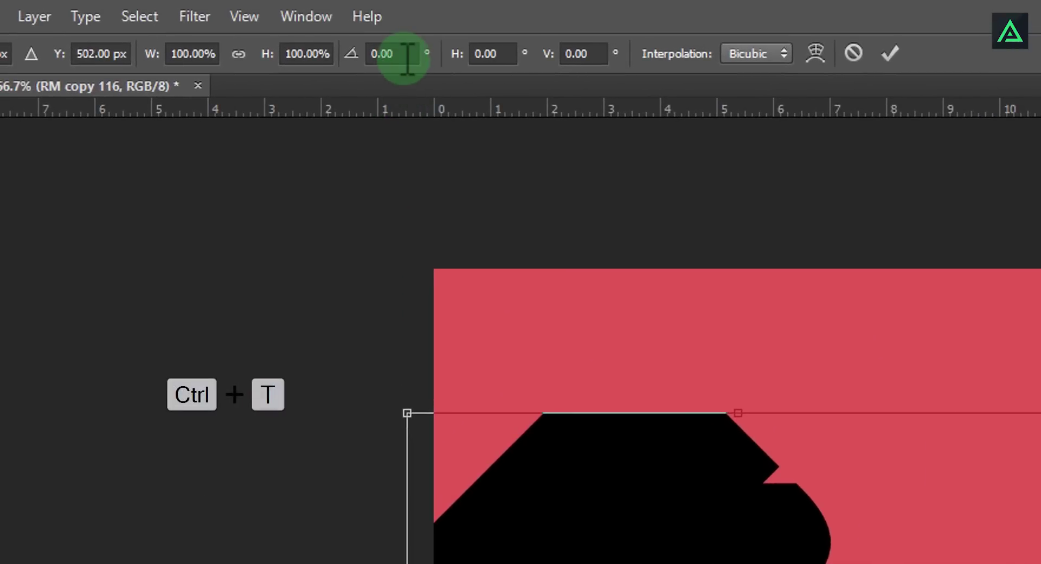
pyautogui.click(402, 54)
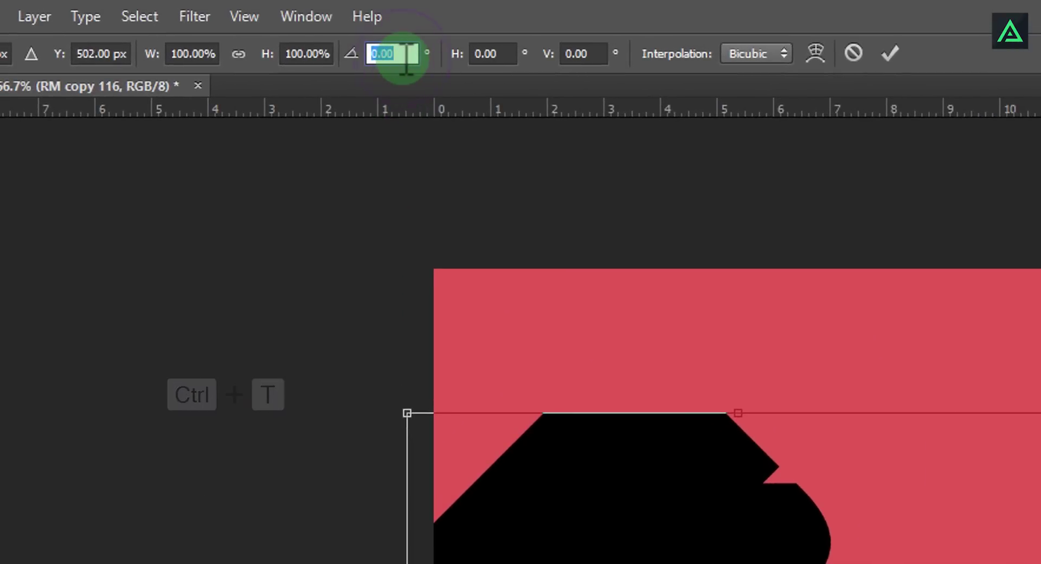
pyautogui.write('-45')
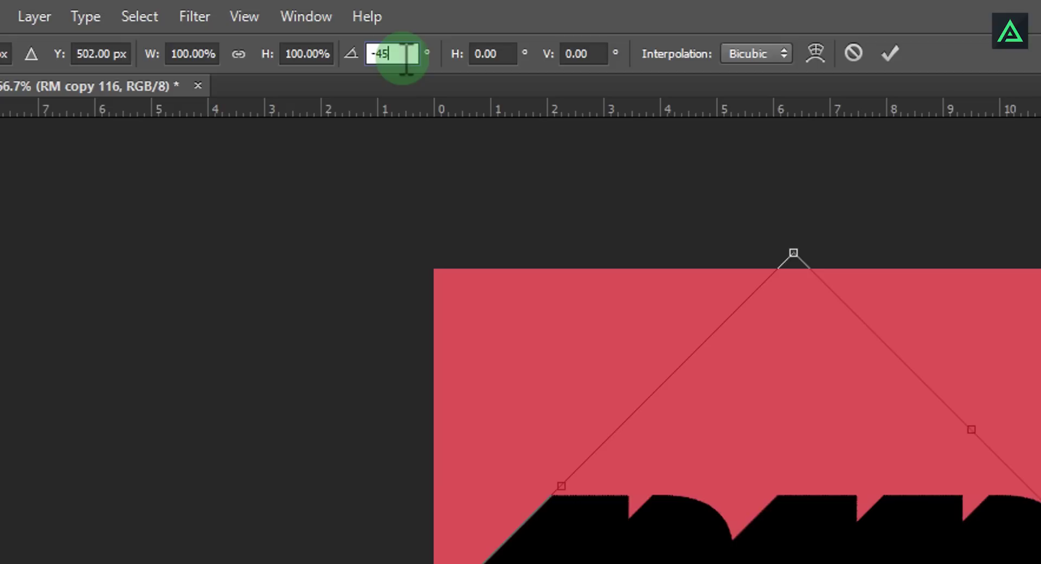
pyautogui.press('Return')
pyautogui.moveTo(461, 229); pyautogui.dragTo(478, 286)
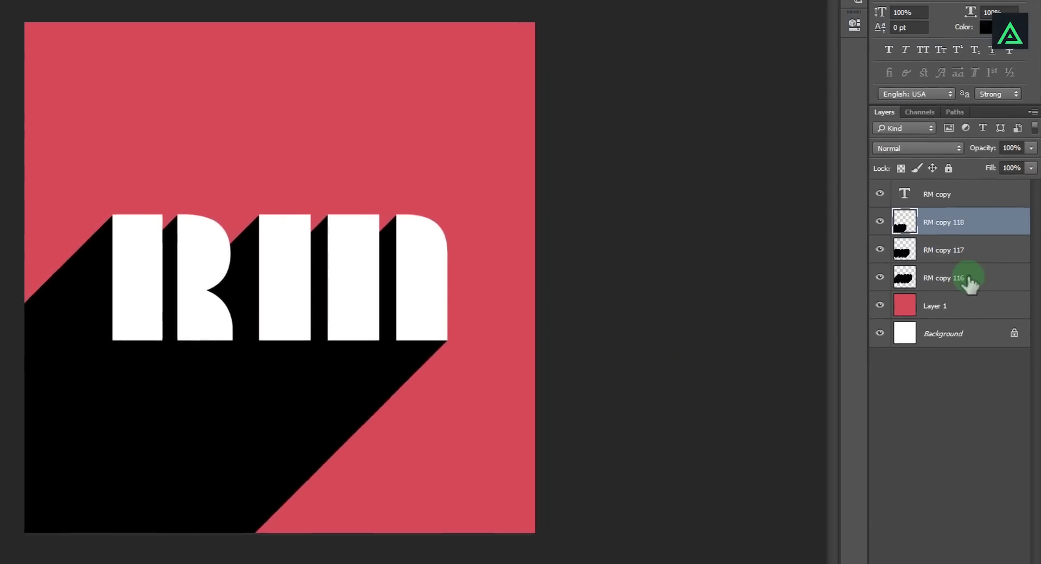
# Step: Merge the three shadow layers into a single layer
pyautogui.keyDown('shift'); pyautogui.click(968, 279); pyautogui.keyUp('shift')
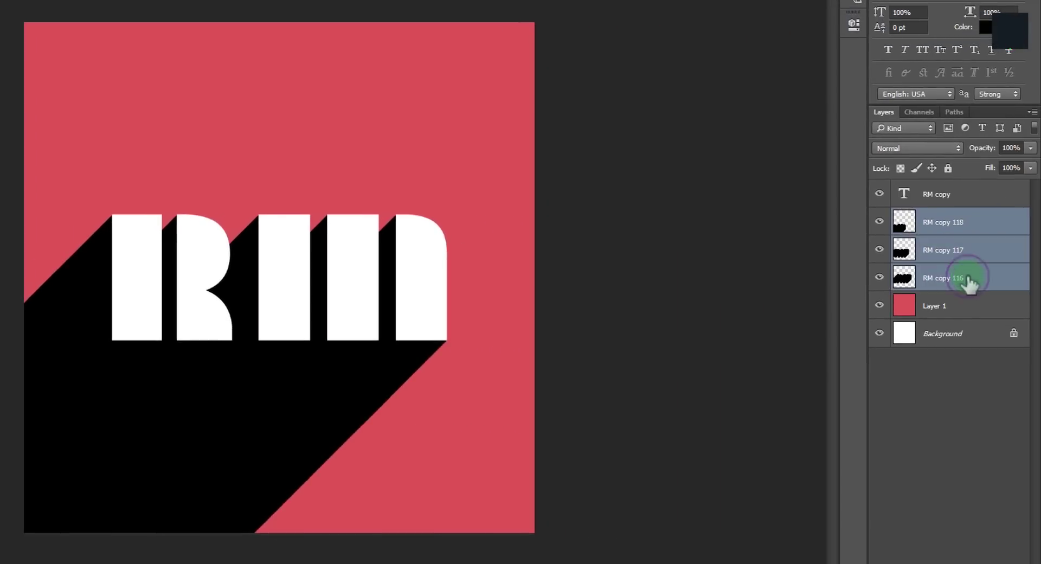
pyautogui.rightClick(968, 279)
pyautogui.click(888, 453)
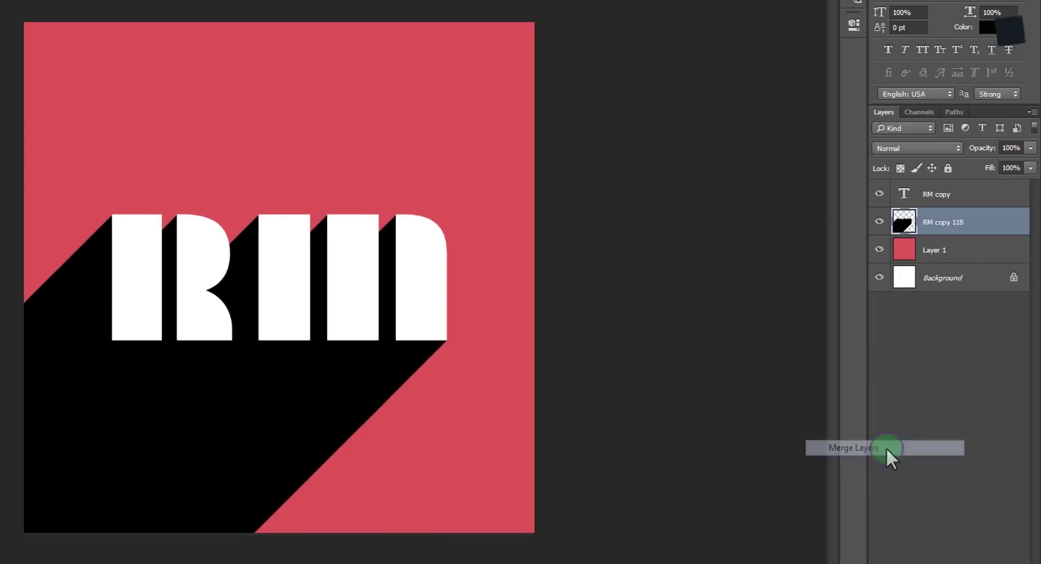
# Step: Lower the merged shadow layer's opacity to 24%
pyautogui.click(1030, 148)
pyautogui.moveTo(988, 162); pyautogui.dragTo(975, 161)
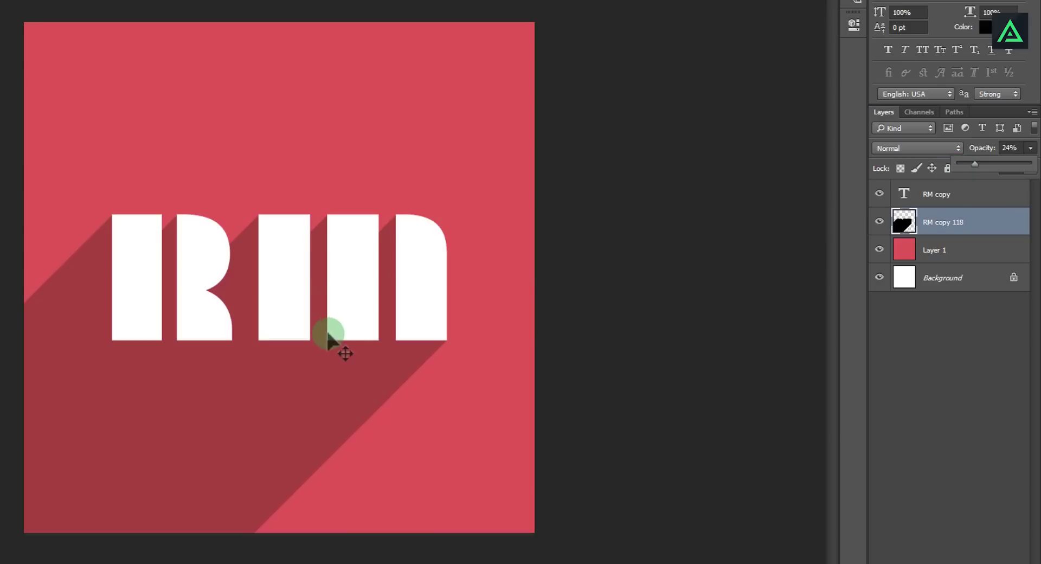
pyautogui.hotkey('ctrl', '-')
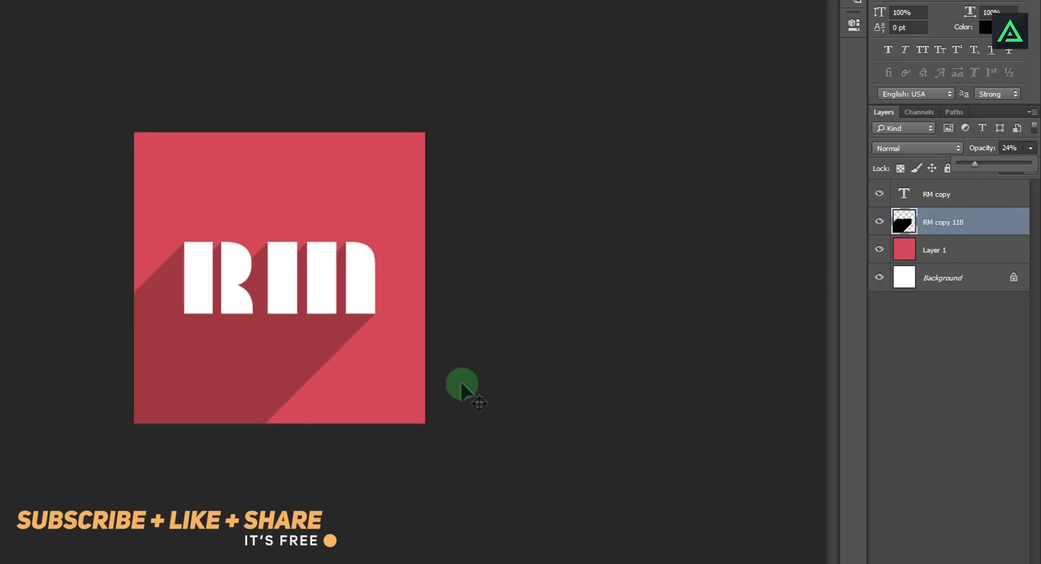
# Step: With Layer 1 selected, set the background colour to a saturated red
pyautogui.click(903, 248)
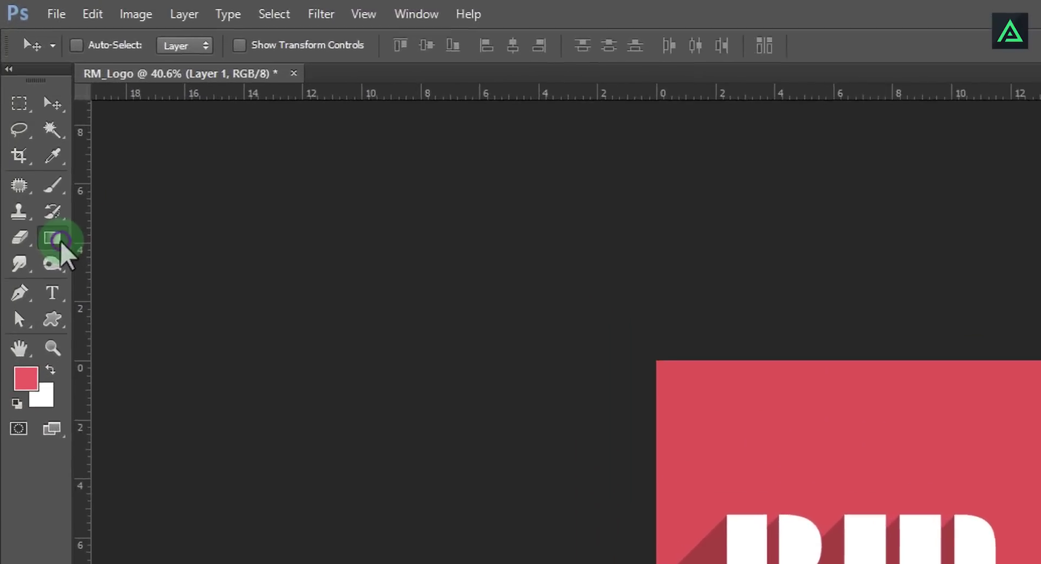
pyautogui.click(55, 239)
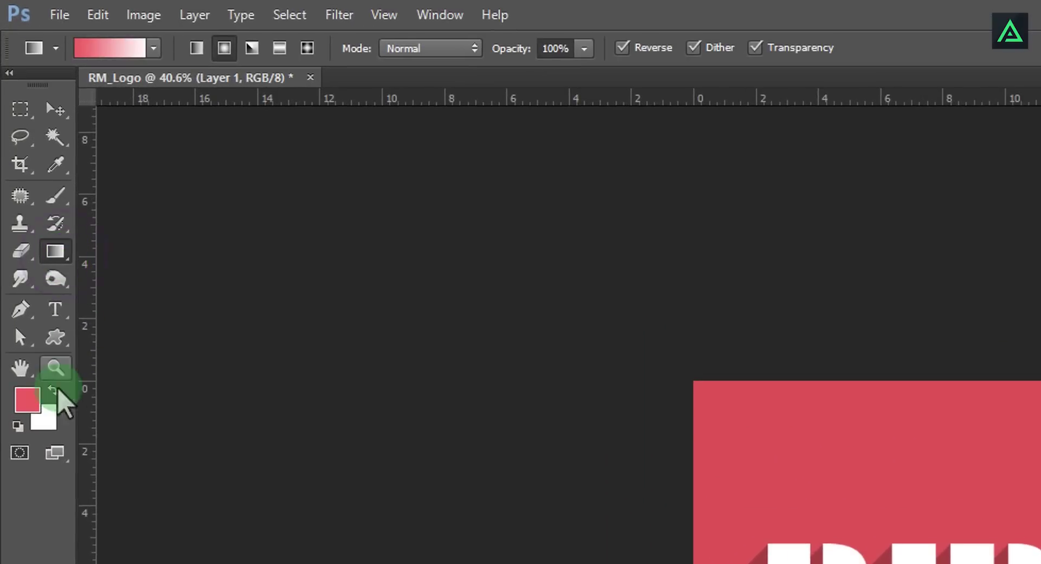
pyautogui.press('i')
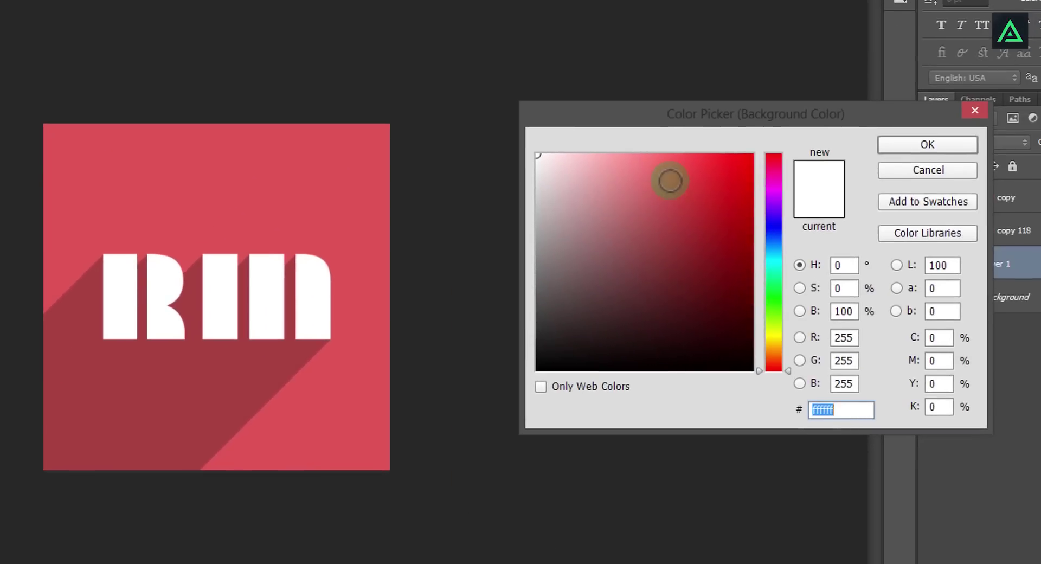
pyautogui.click(819, 252)
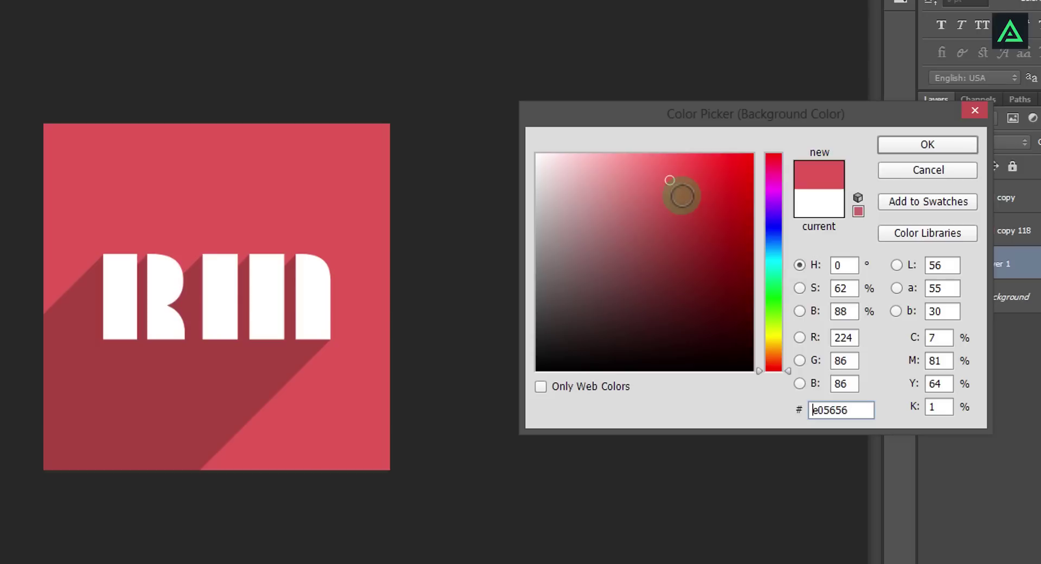
pyautogui.moveTo(681, 193)
pyautogui.mouseDown()
pyautogui.moveTo(709, 192)
pyautogui.moveTo(707, 178)
pyautogui.mouseUp()
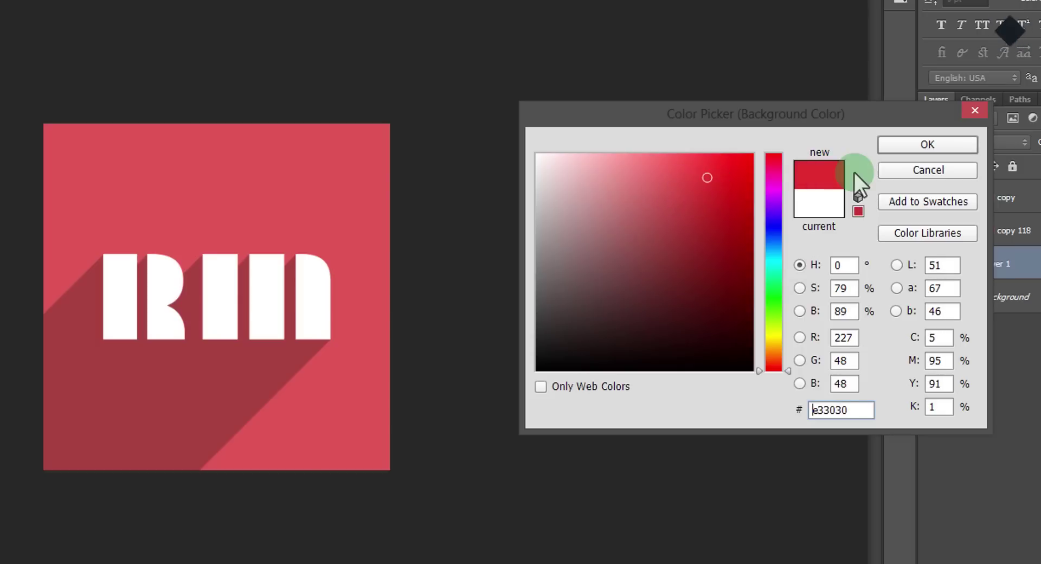
pyautogui.click(890, 145)
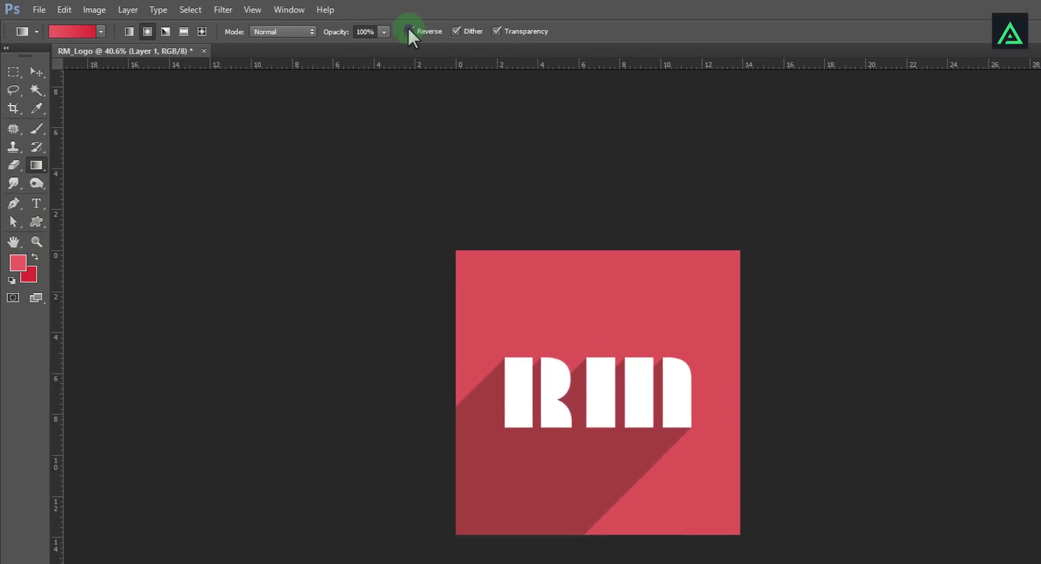
# Step: Draw a non-reversed radial gradient outward from the RM letters' centre, then switch to the Move tool
pyautogui.click(409, 31)
pyautogui.moveTo(597, 386); pyautogui.dragTo(766, 552)
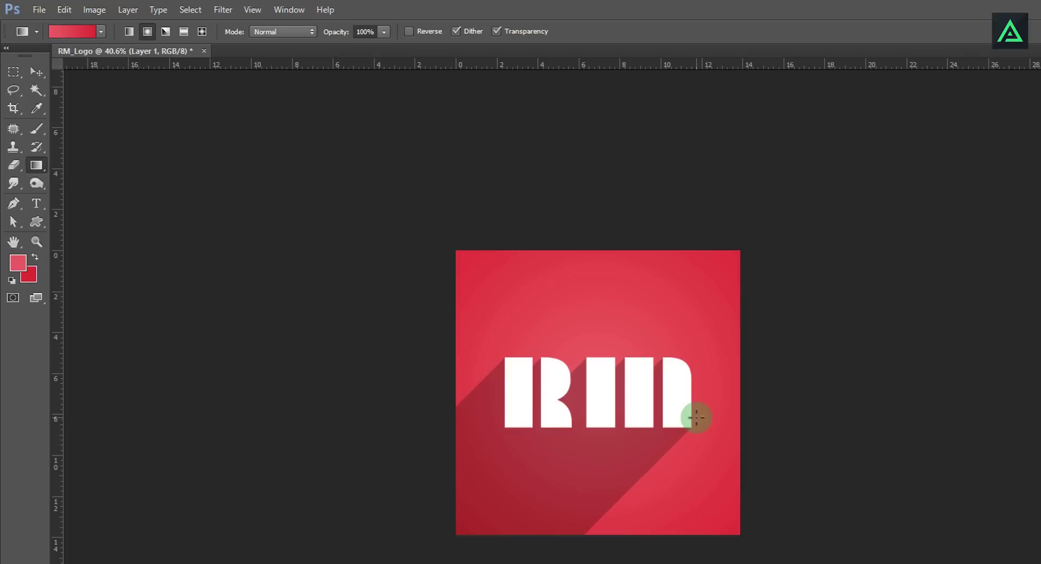
pyautogui.click(37, 71)
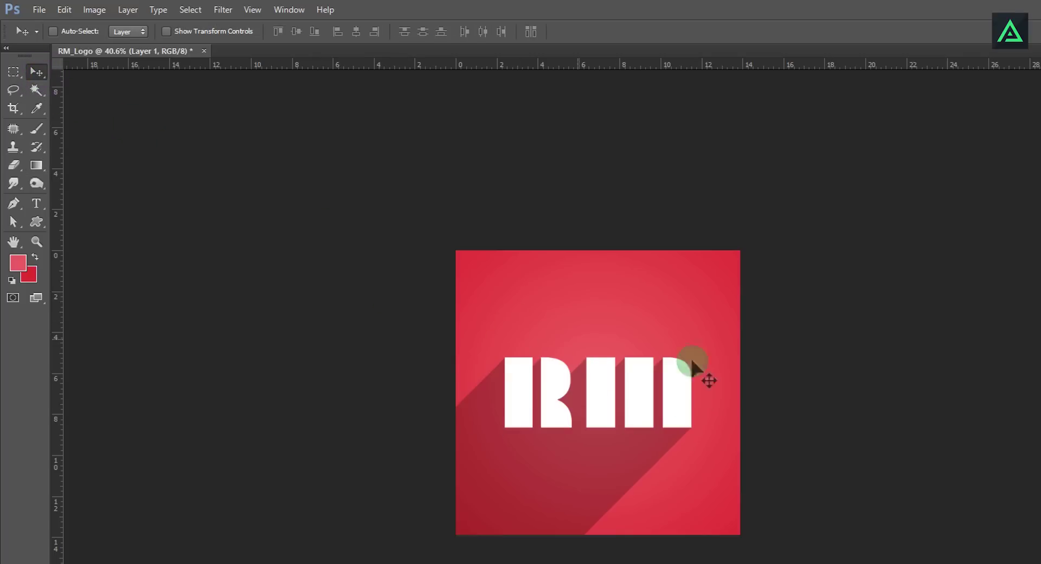
pyautogui.scroll(3, 586, 395)
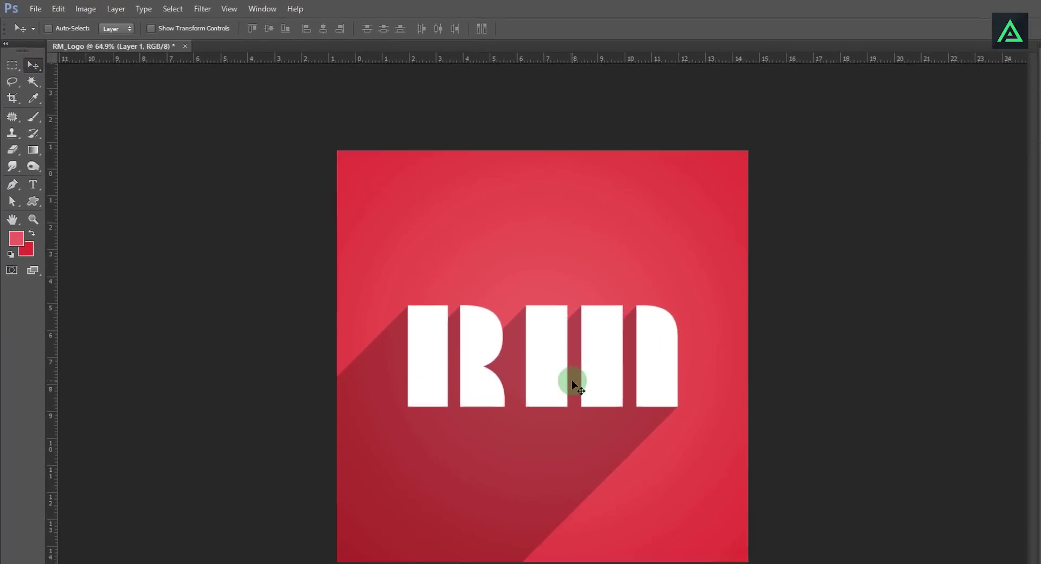
pyautogui.click(1002, 240)
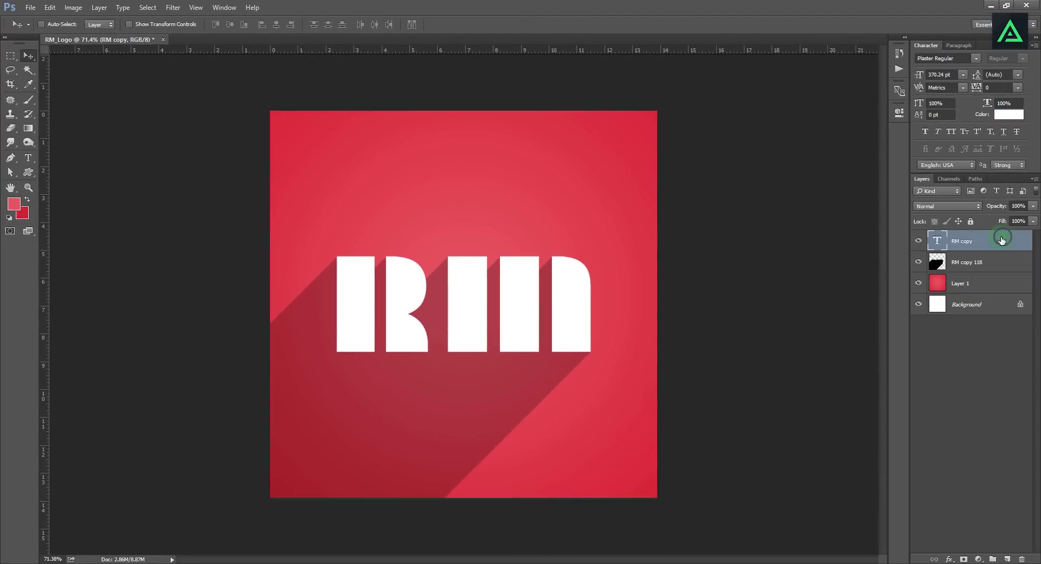
pyautogui.doubleClick(1022, 241)
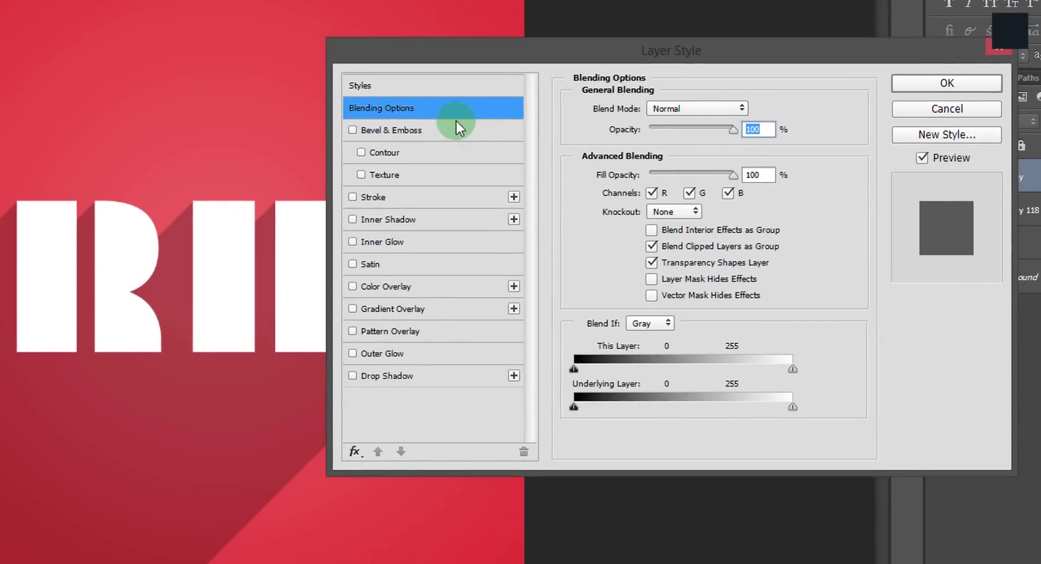
pyautogui.moveTo(408, 48); pyautogui.dragTo(568, 56)
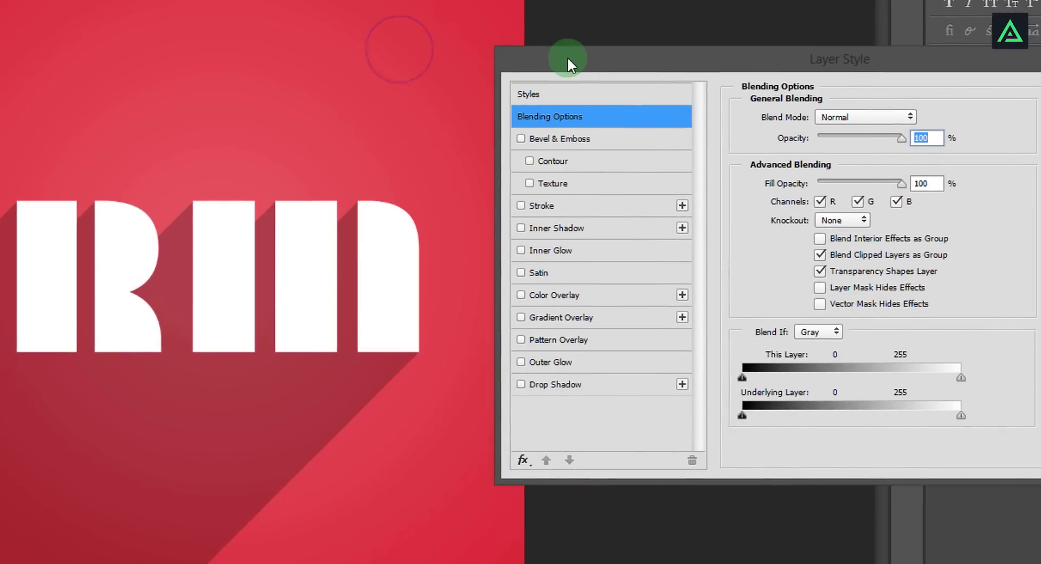
pyautogui.click(568, 138)
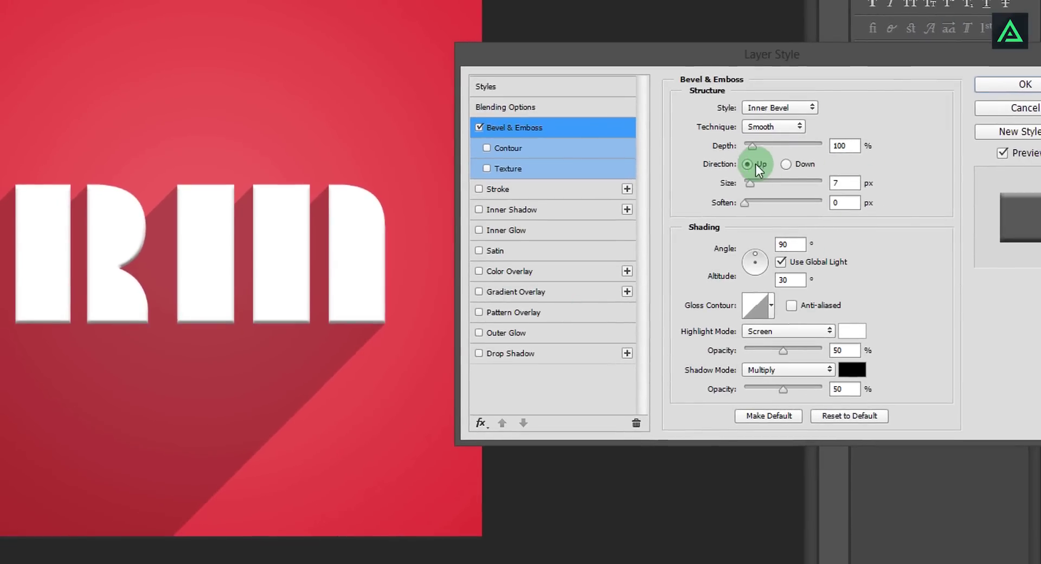
pyautogui.moveTo(755, 147); pyautogui.dragTo(791, 148)
pyautogui.moveTo(744, 182); pyautogui.dragTo(894, 203)
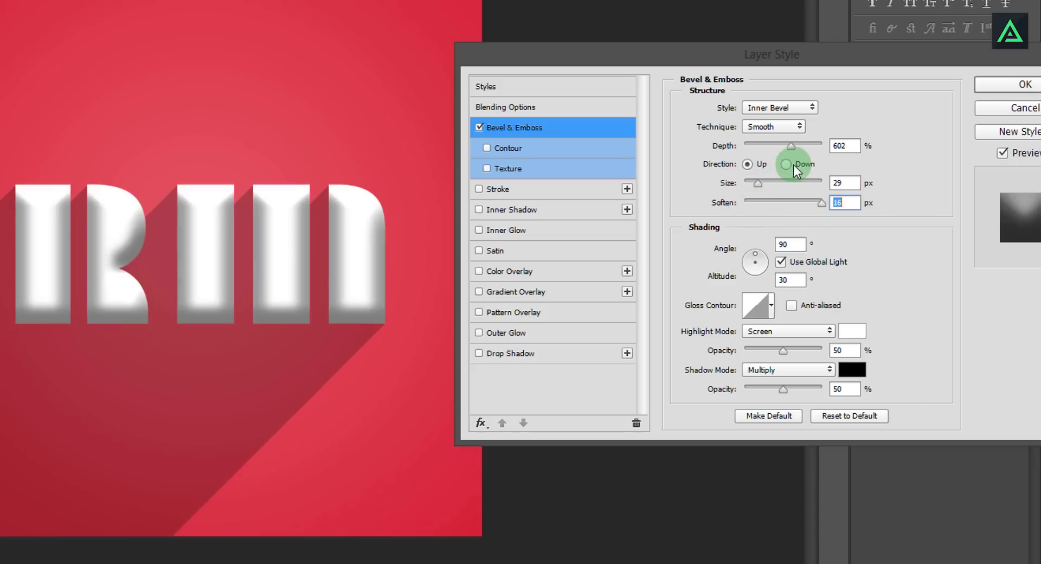
pyautogui.moveTo(788, 148); pyautogui.dragTo(750, 145)
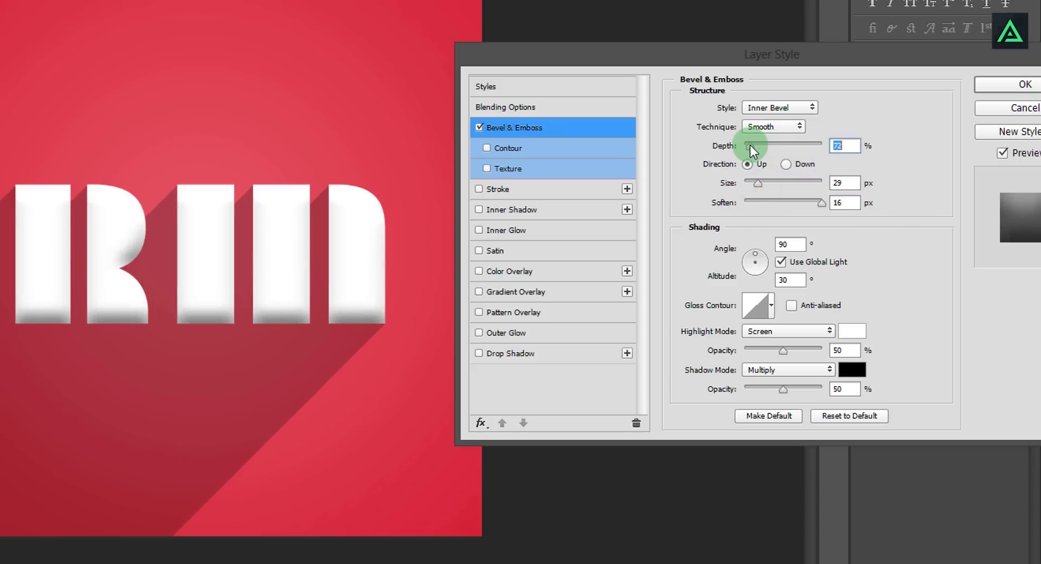
pyautogui.moveTo(758, 182); pyautogui.dragTo(753, 184)
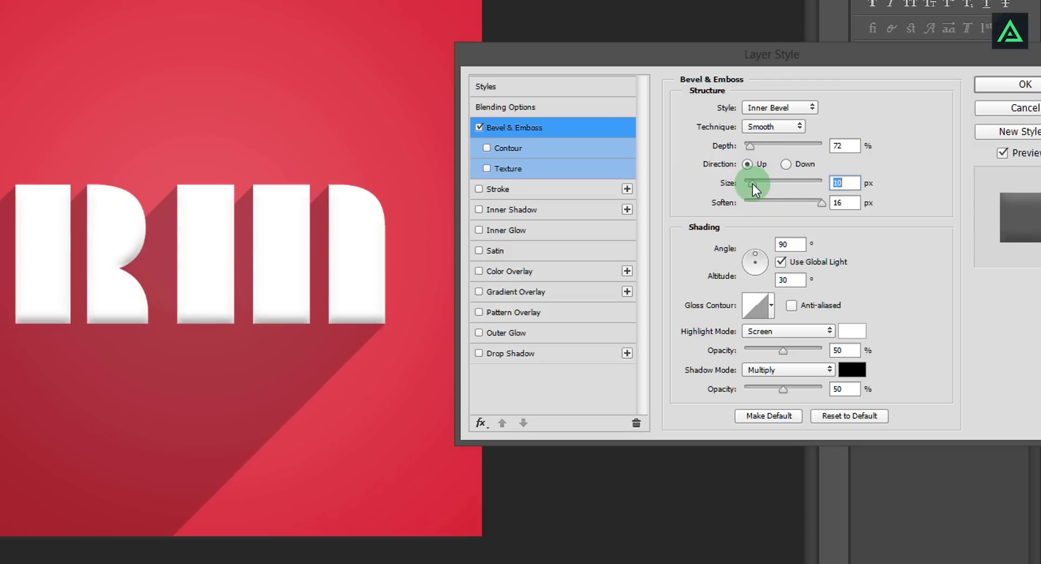
pyautogui.click(477, 128)
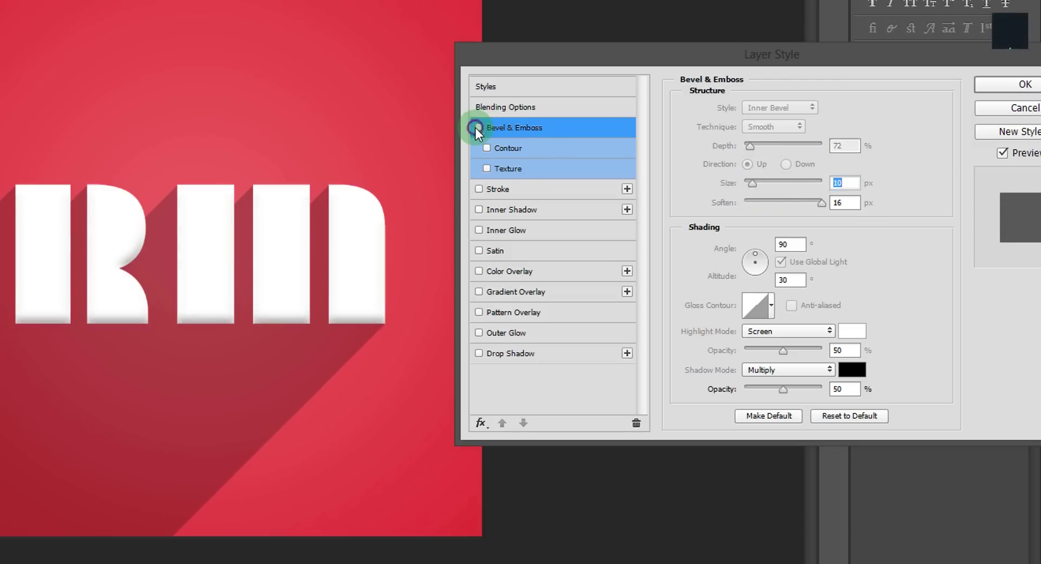
pyautogui.click(530, 314)
pyautogui.moveTo(813, 129); pyautogui.dragTo(750, 126)
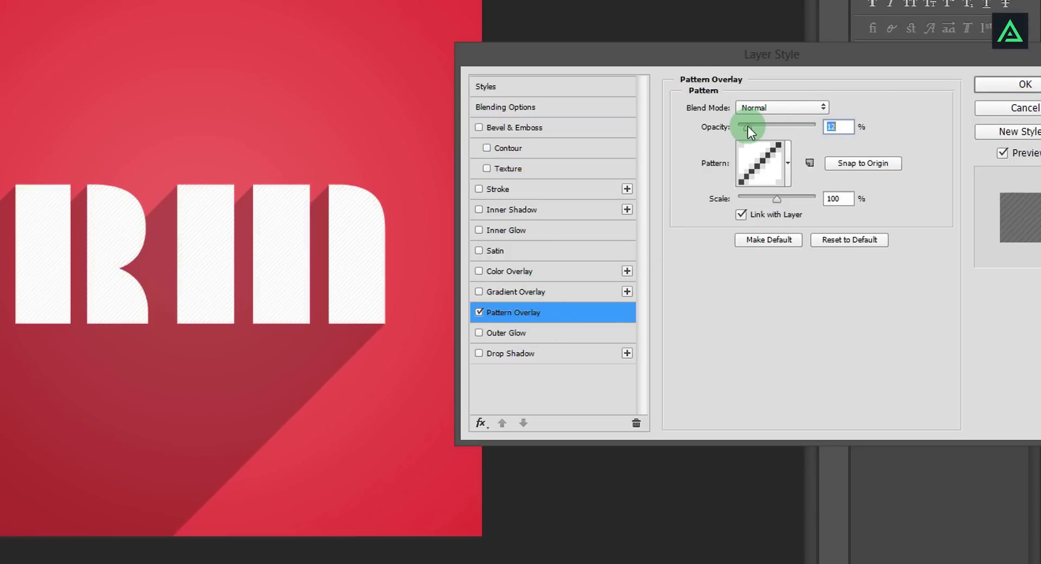
pyautogui.click(479, 291)
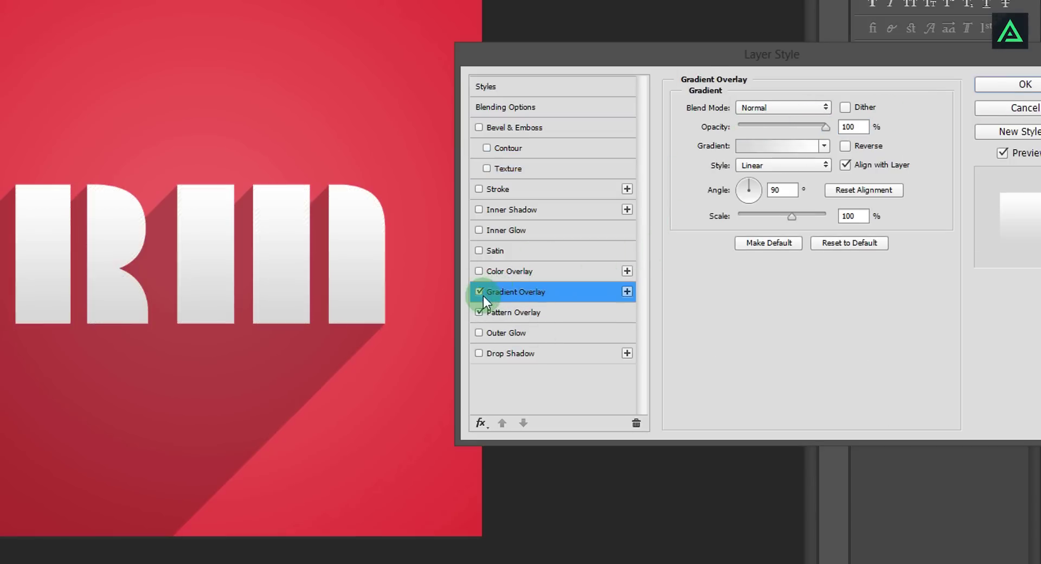
pyautogui.click(824, 145)
pyautogui.click(704, 177)
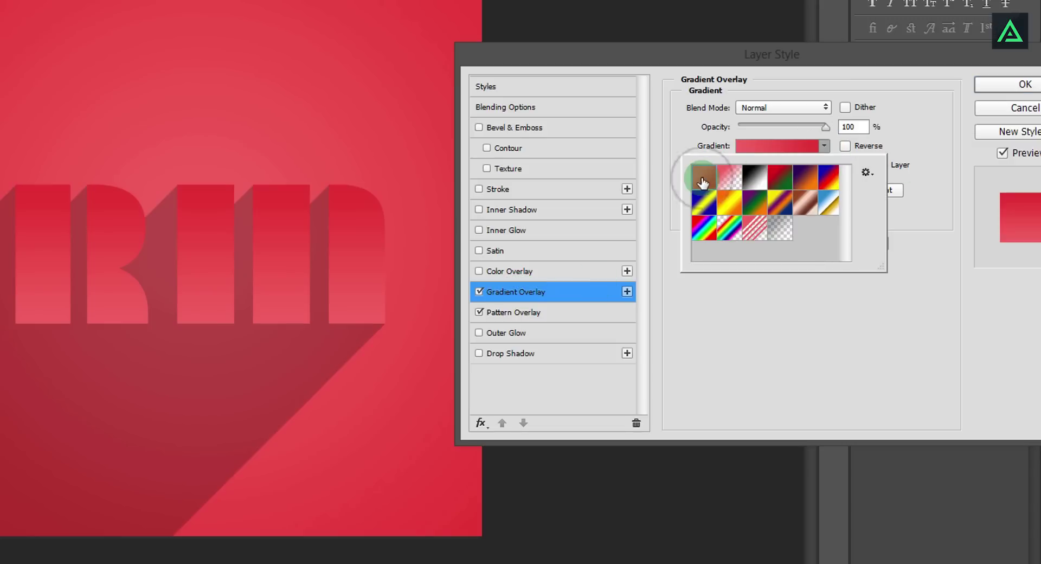
pyautogui.click(754, 177)
pyautogui.click(946, 259)
pyautogui.moveTo(826, 127); pyautogui.dragTo(774, 128)
pyautogui.click(478, 312)
pyautogui.click(1017, 109)
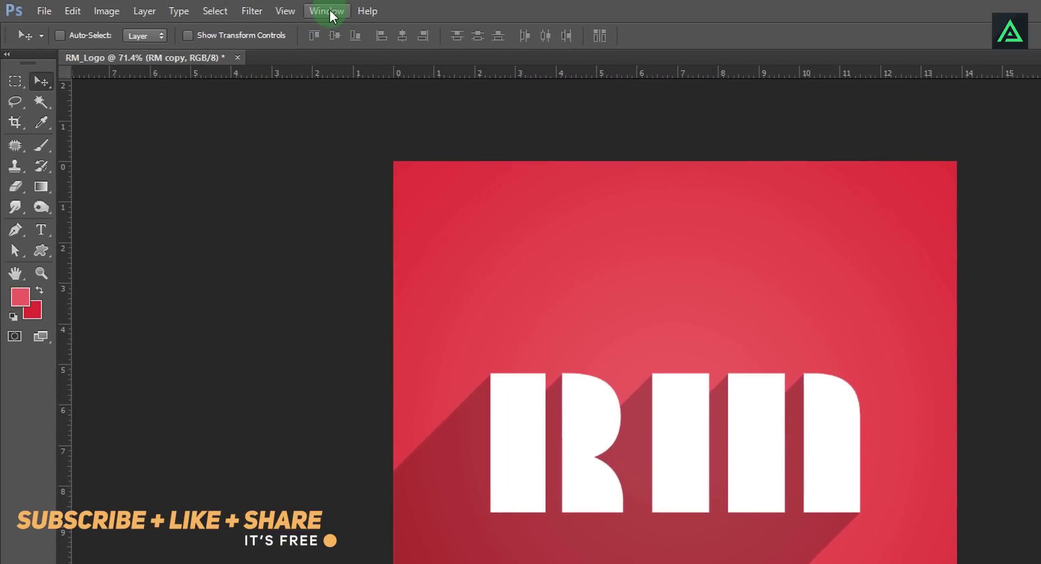
# Step: From the Styles panel, try cyan, rainbow and chrome presets, then apply the white bevelled style
pyautogui.click(328, 11)
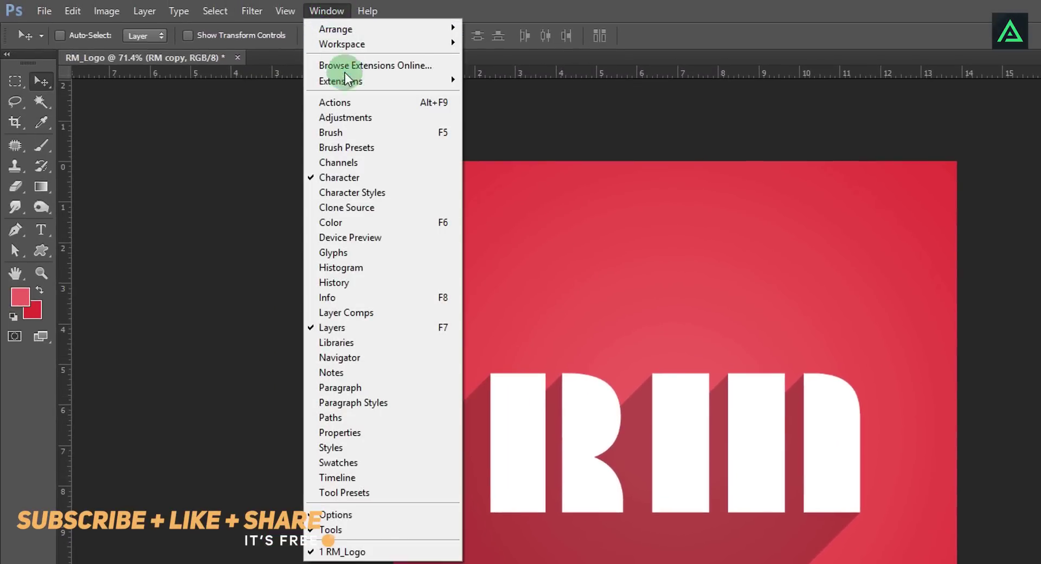
pyautogui.click(371, 446)
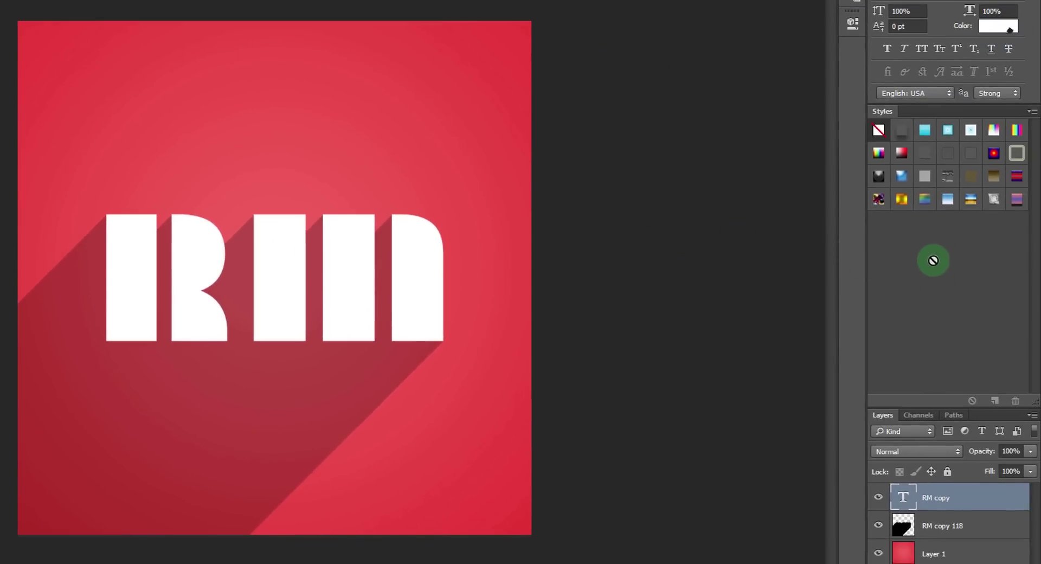
pyautogui.click(923, 129)
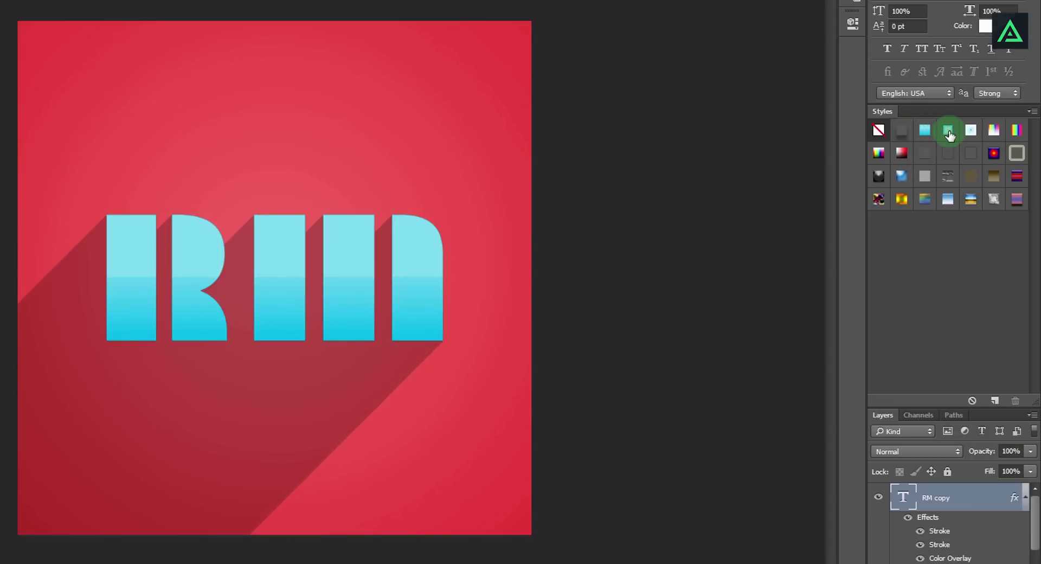
pyautogui.click(948, 130)
pyautogui.click(929, 132)
pyautogui.click(925, 199)
pyautogui.click(972, 199)
pyautogui.click(993, 200)
pyautogui.click(947, 199)
pyautogui.scroll(2, 186, 281)
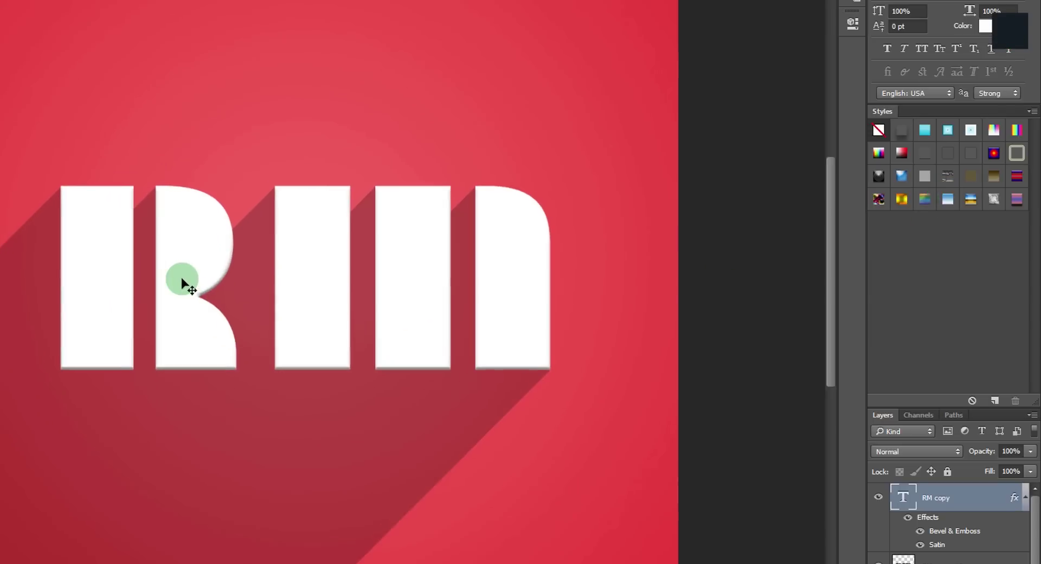
# Step: Zoom out and back in on the canvas to review the styled RM logo
pyautogui.scroll(-2, 367, 370)
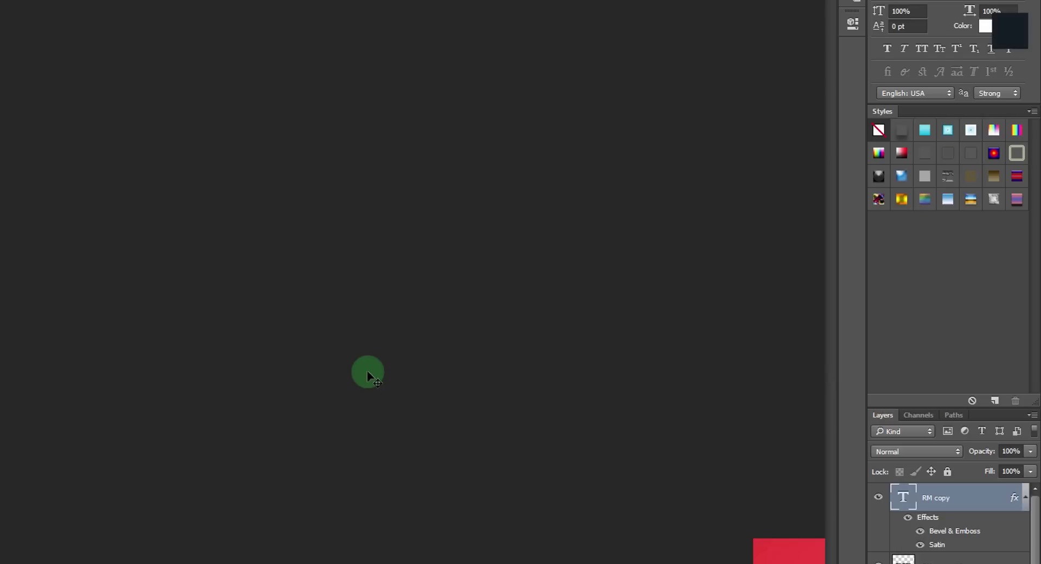
pyautogui.scroll(-3, 338, 343)
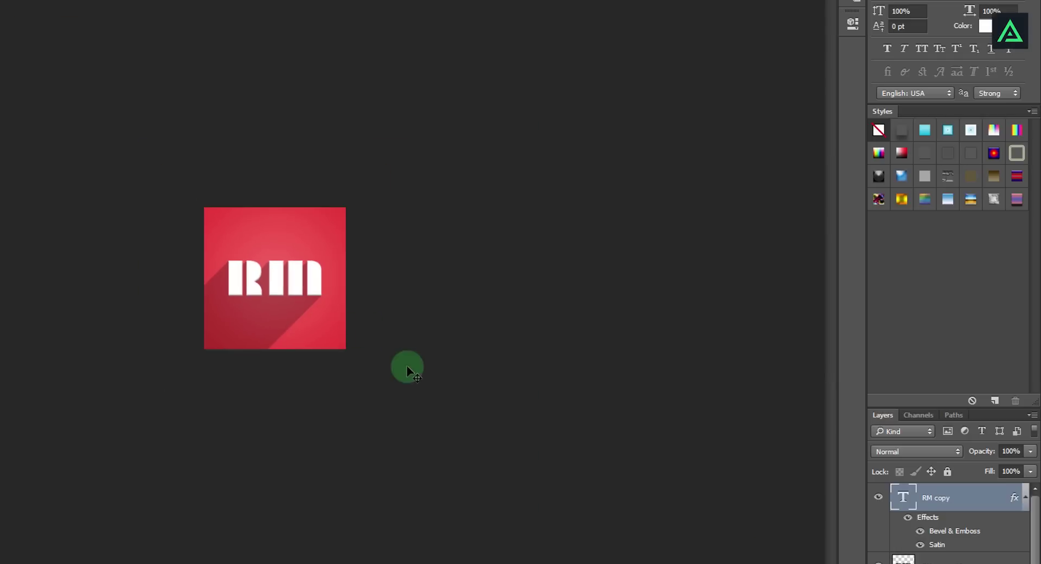
pyautogui.scroll(-1, 405, 373)
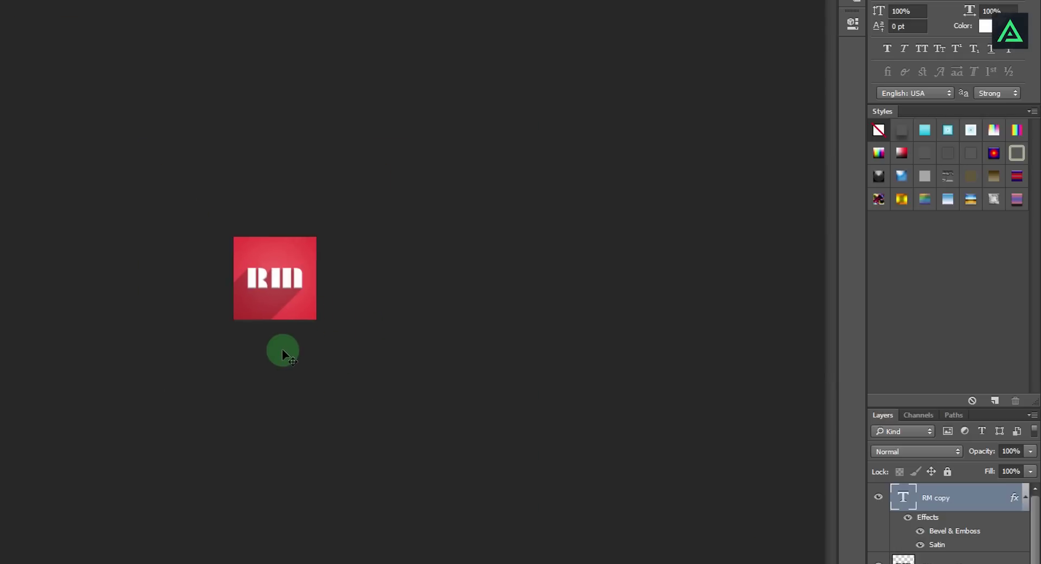
pyautogui.scroll(4, 282, 320)
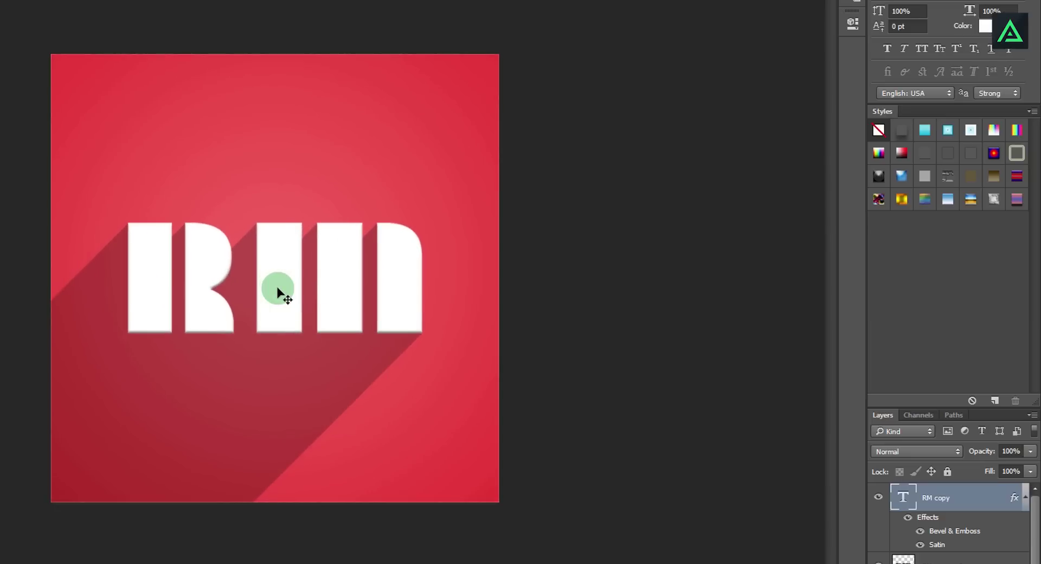
pyautogui.scroll(1, 353, 304)
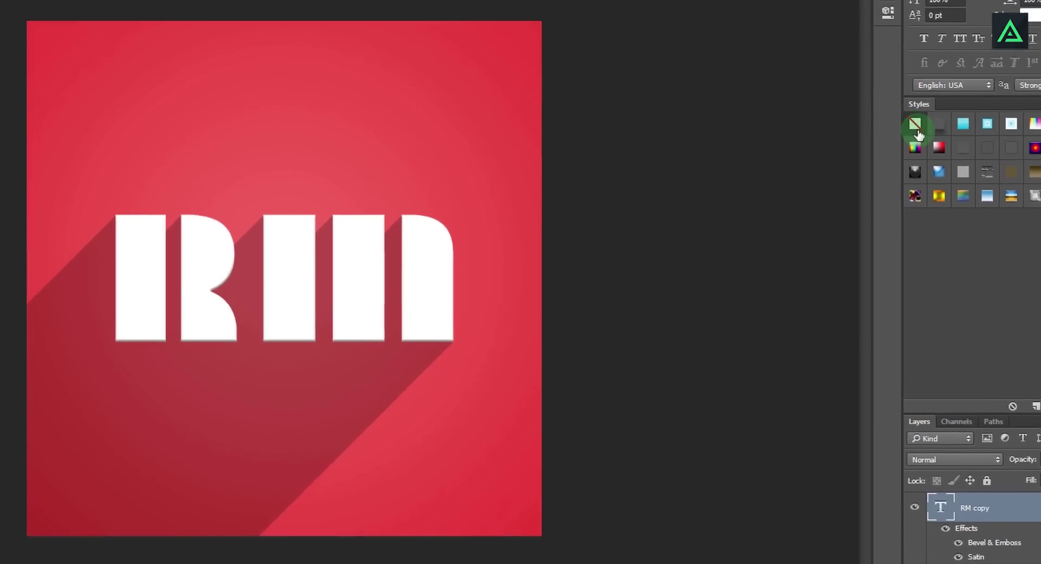